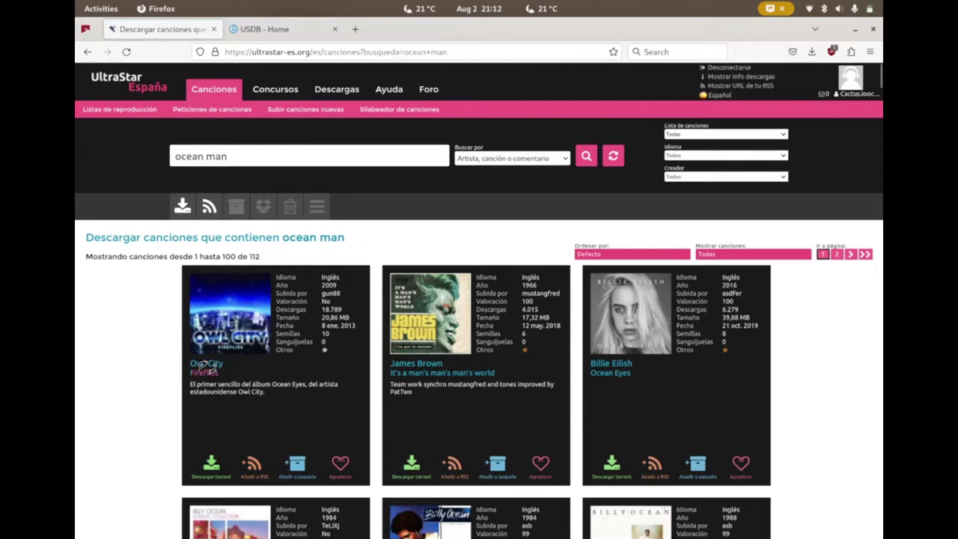
- Look through the UltraStar España results, and search Ask Jeeves for "Ocean man ultrastar deluxe"
scroll(399, 363, down, 2)
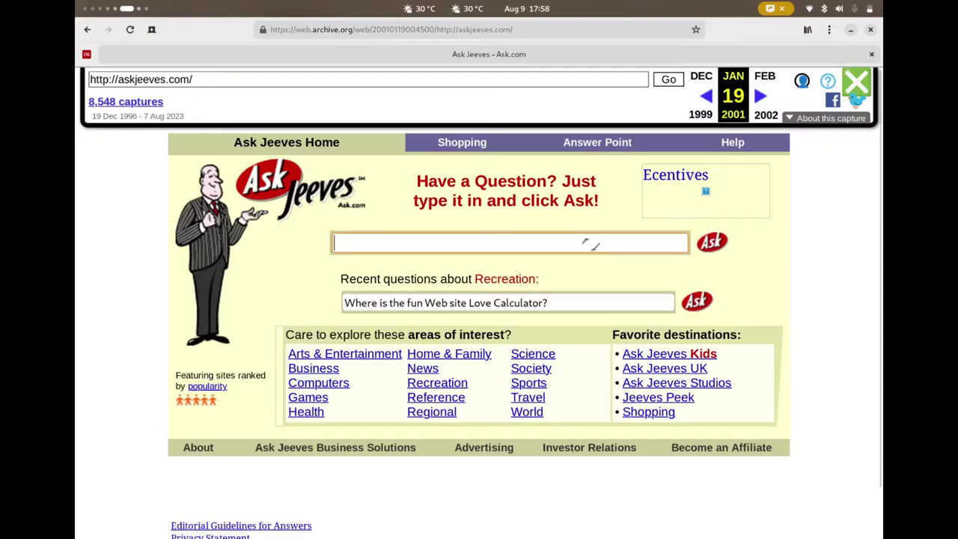
text(Ocean man ultra )
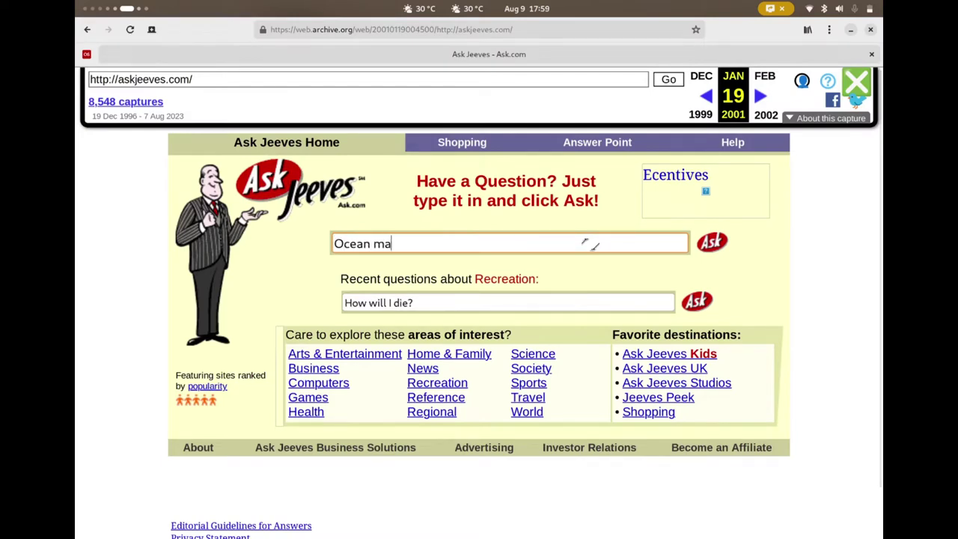
text(tar deluxe)
key(Return)
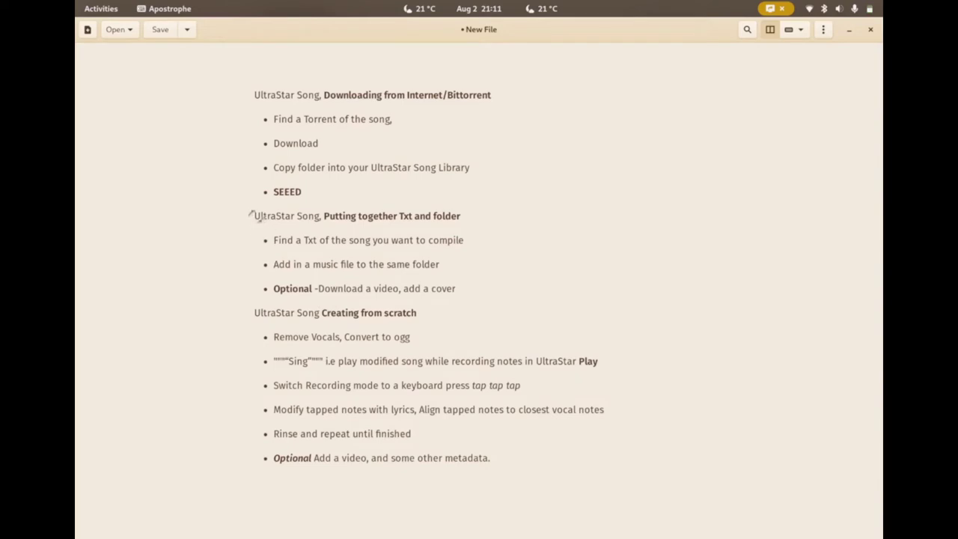
- Examine the notes on putting together the Txt and folder, including the optional video and cover
drag(252, 214, 454, 290)
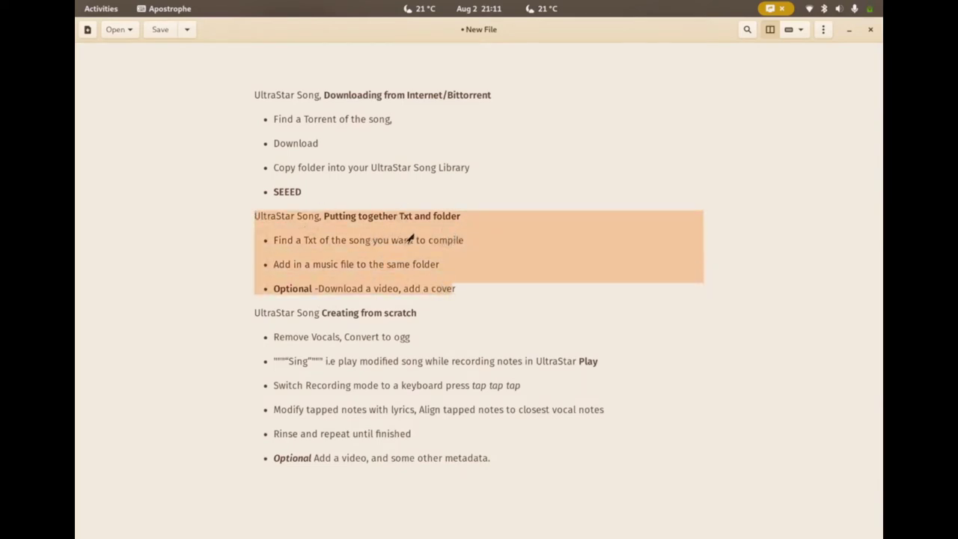
click(368, 229)
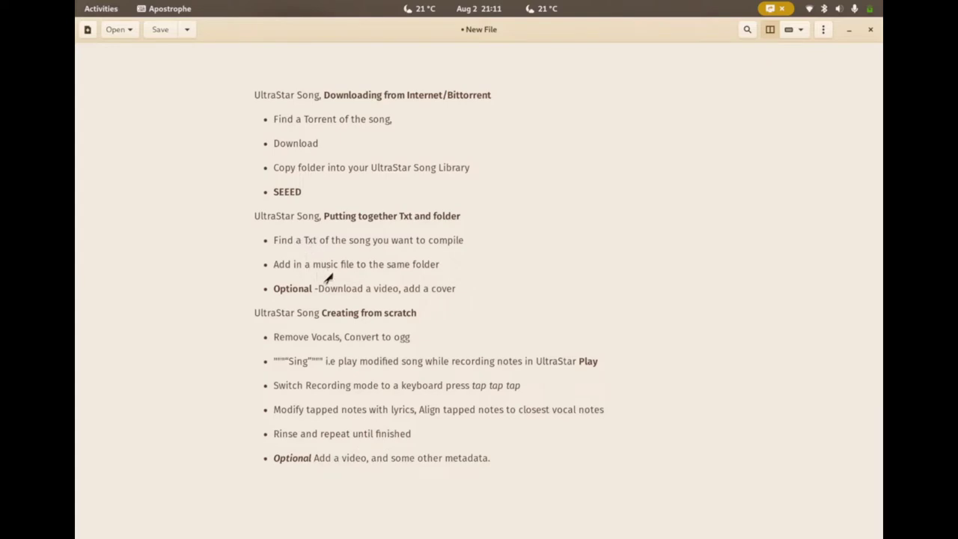
drag(298, 288, 402, 285)
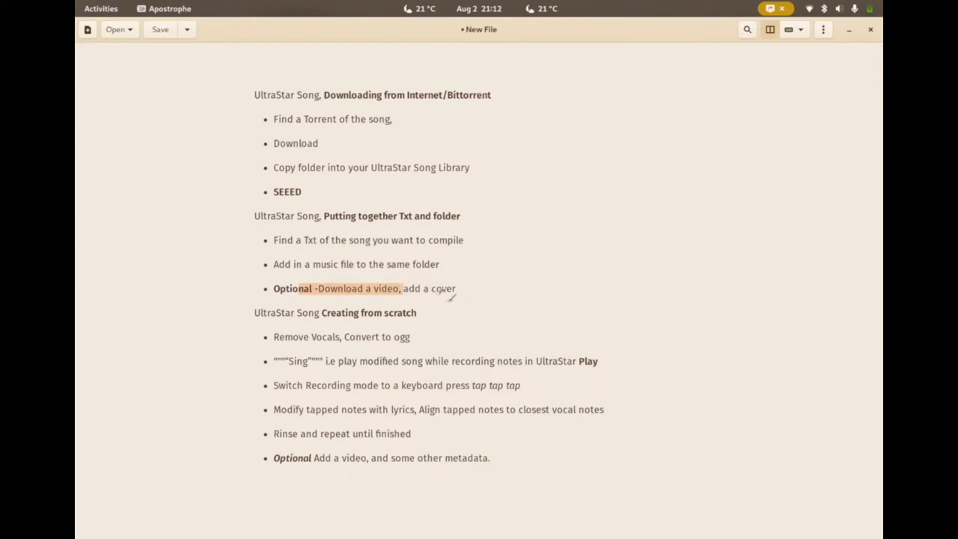
click(318, 225)
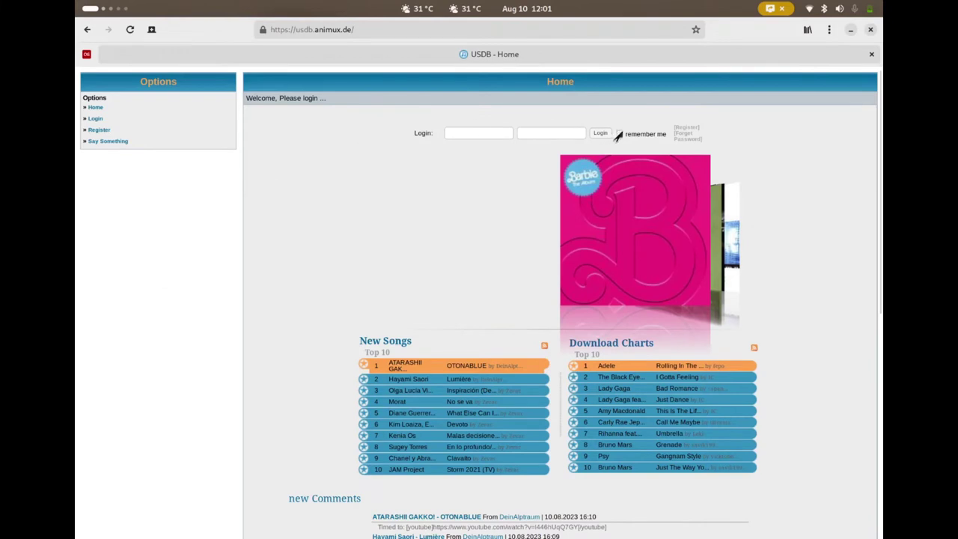
- Accept the USDB licence agreement to open the registration form, and go through its username and e-mail fields
click(683, 132)
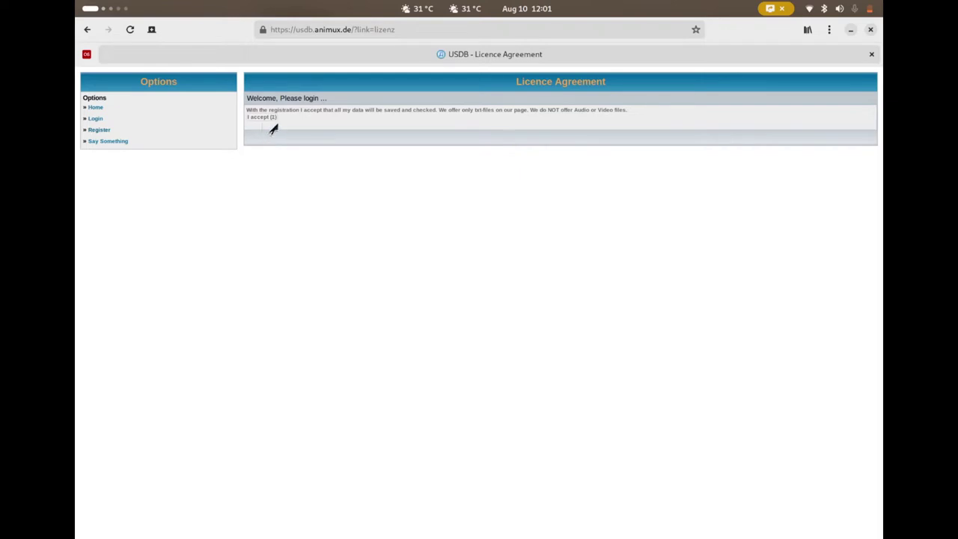
click(271, 124)
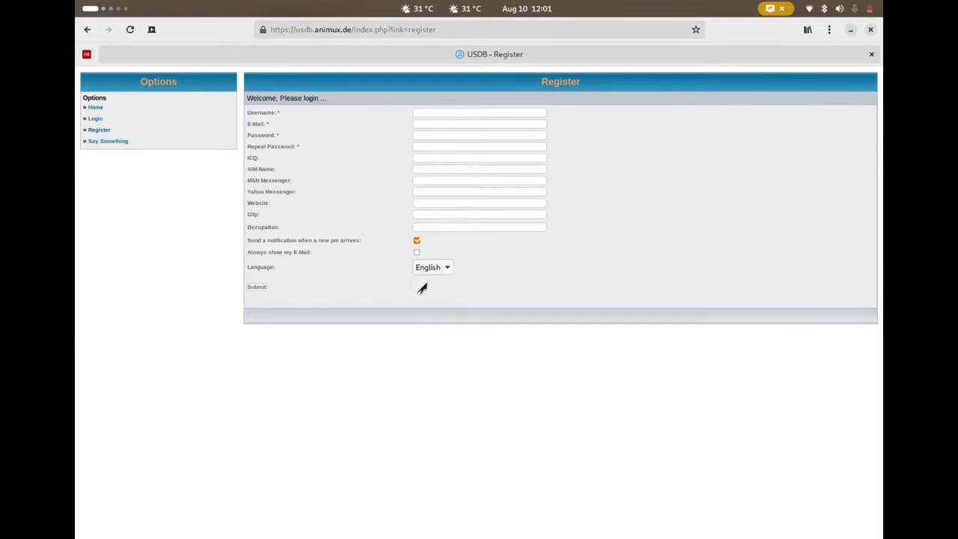
click(447, 116)
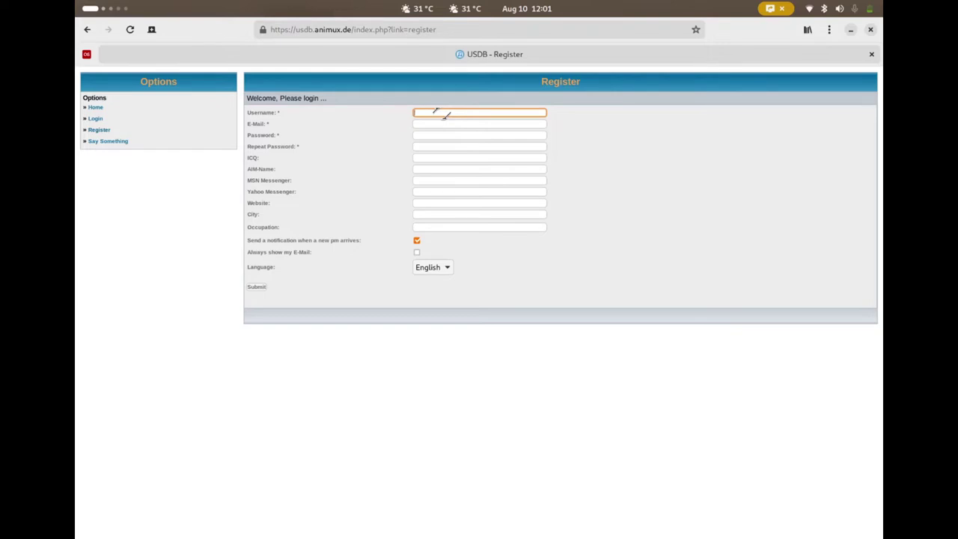
click(445, 124)
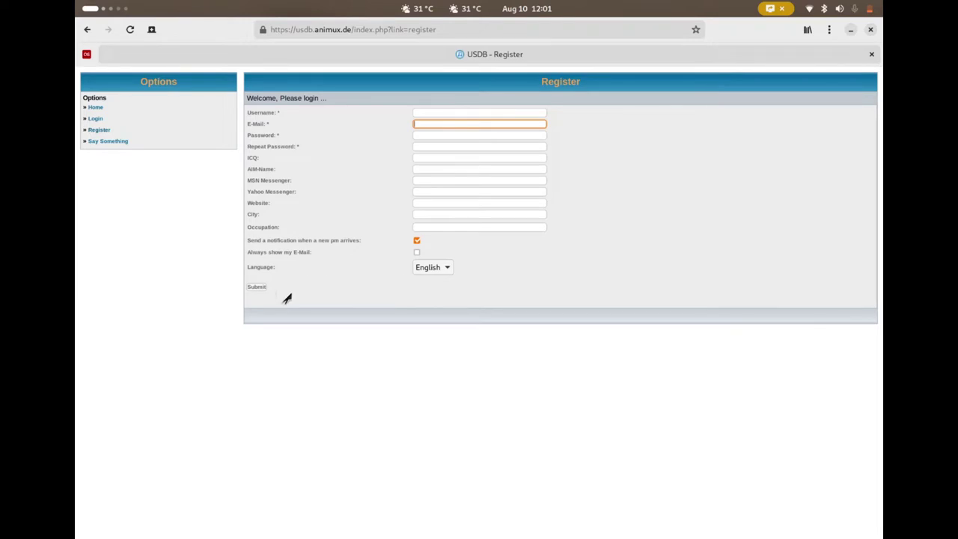
click(438, 115)
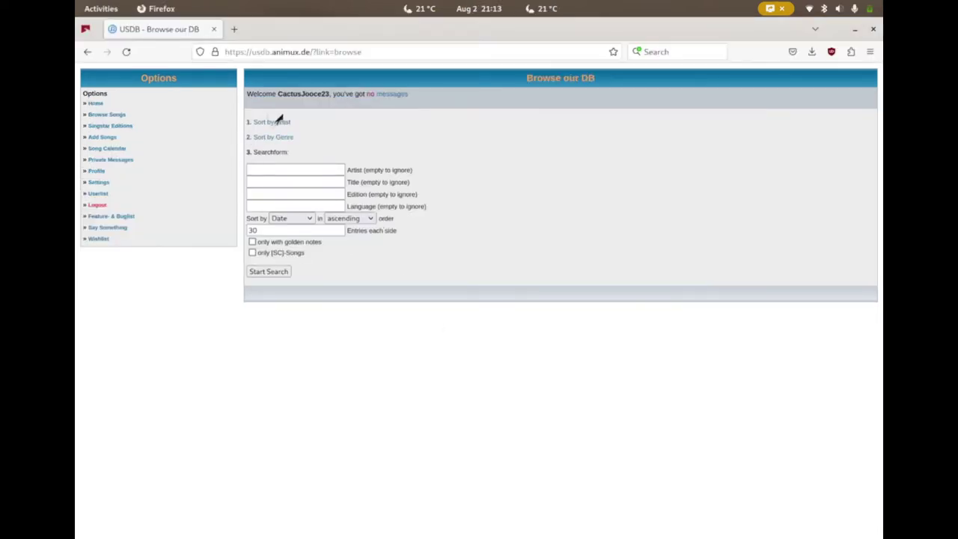
- Search the USDB song database for the title "ocean man" and download the TXT of Ween's Ocean Man
click(273, 169)
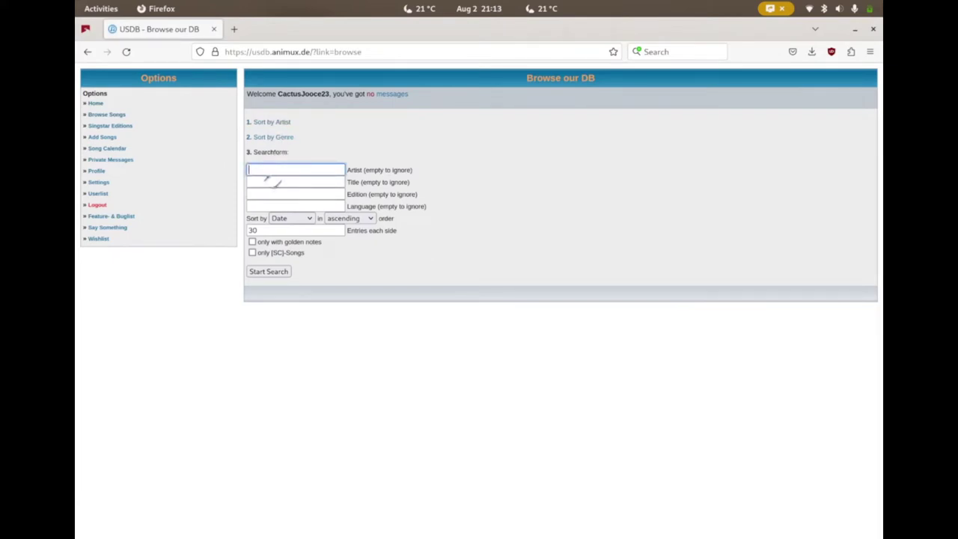
click(279, 182)
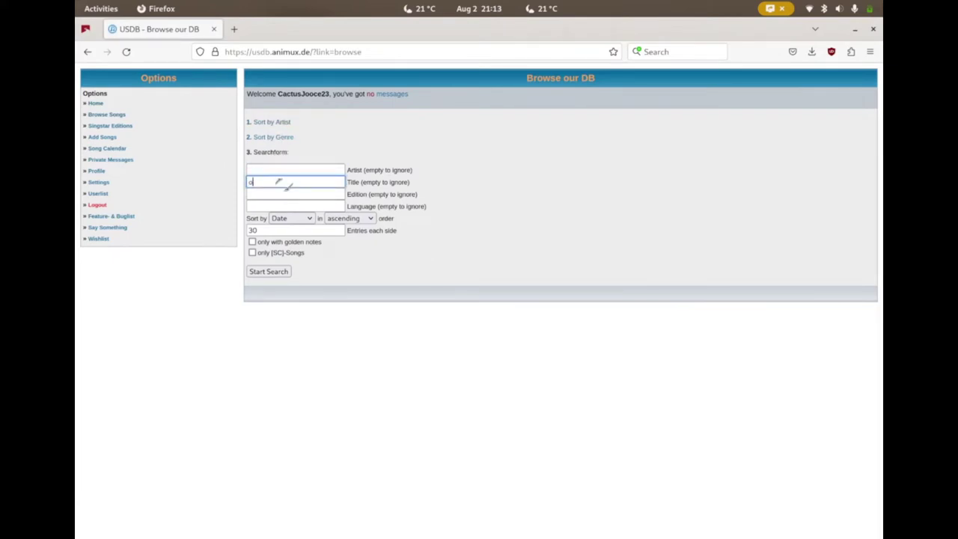
text(ocean man)
key(Return)
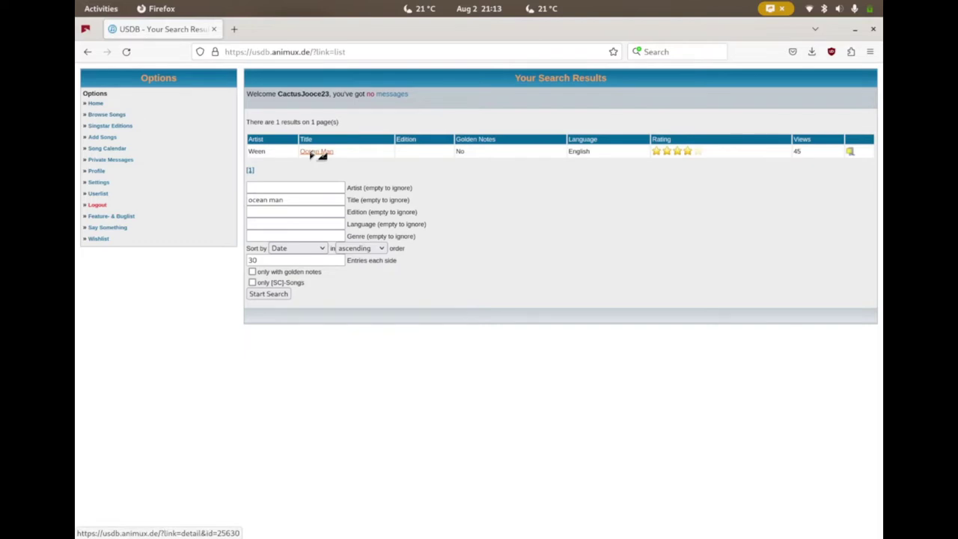
click(315, 152)
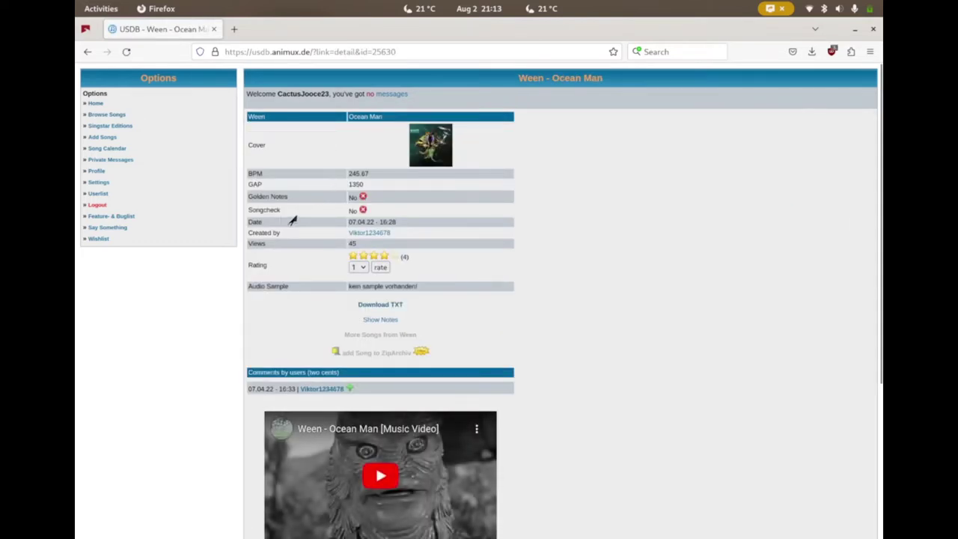
click(378, 307)
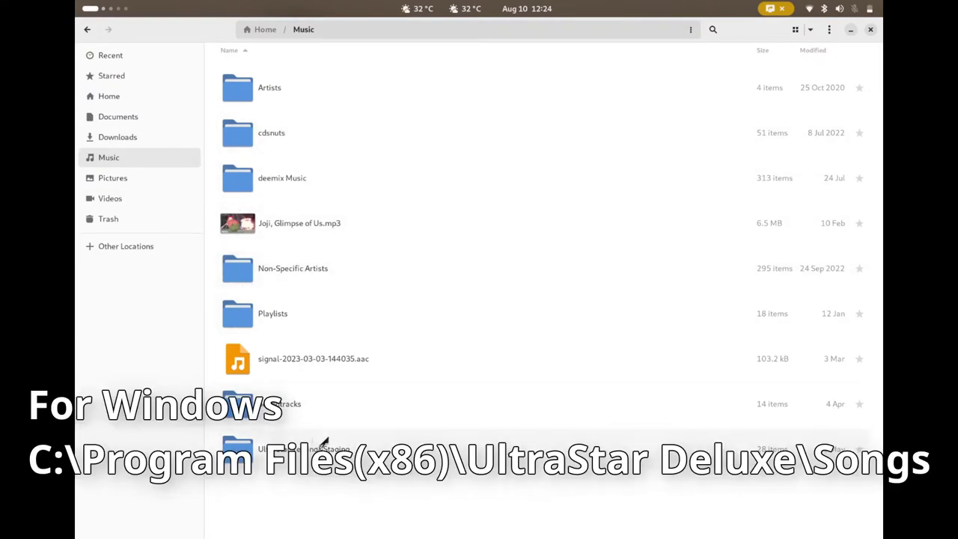
- Switch to the Software app, search for "ultrastar" and open the UltraStar Deluxe page
key(alt+Tab)
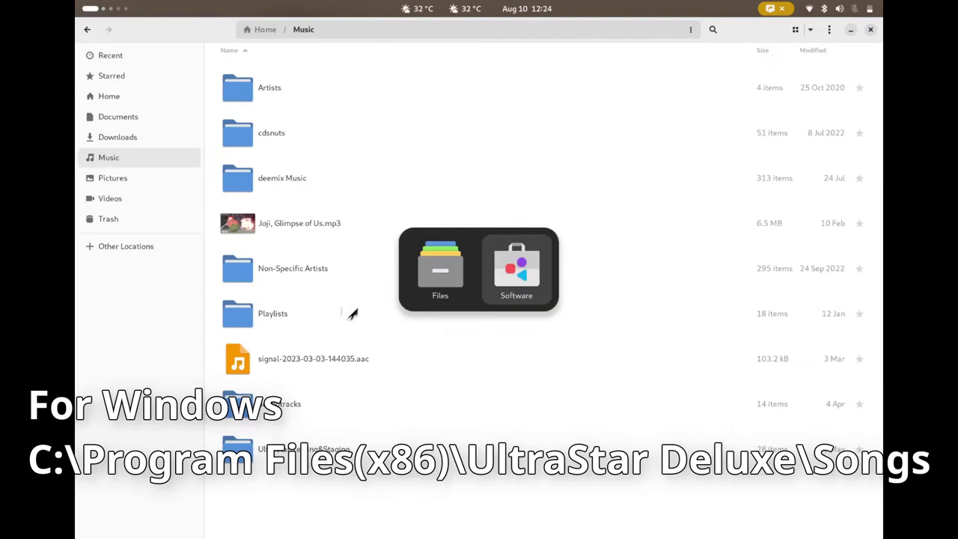
key(ctrl+f)
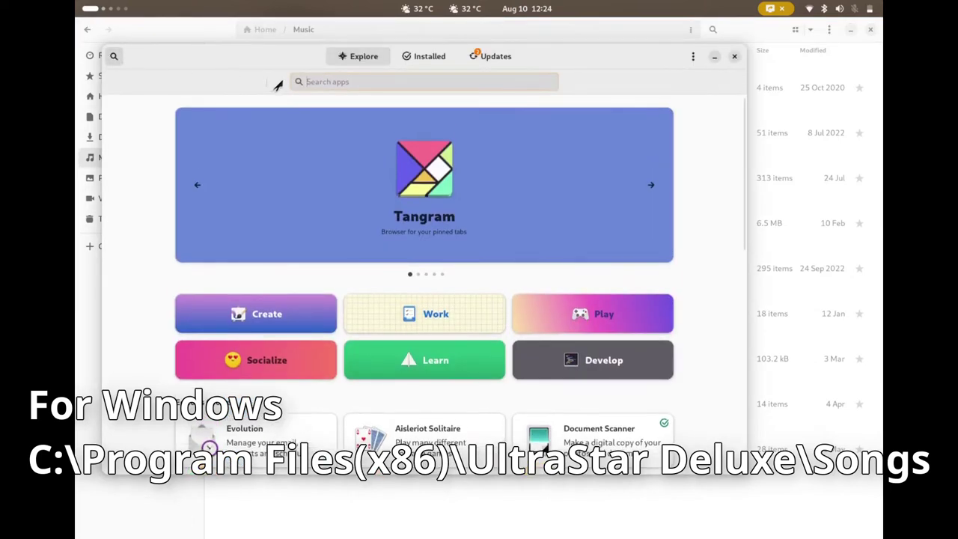
text(ult)
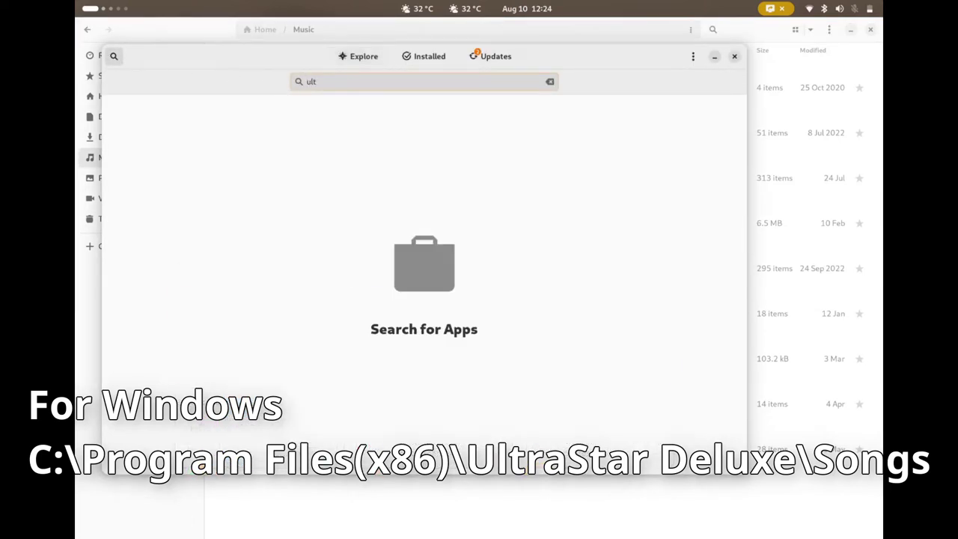
text(rastar)
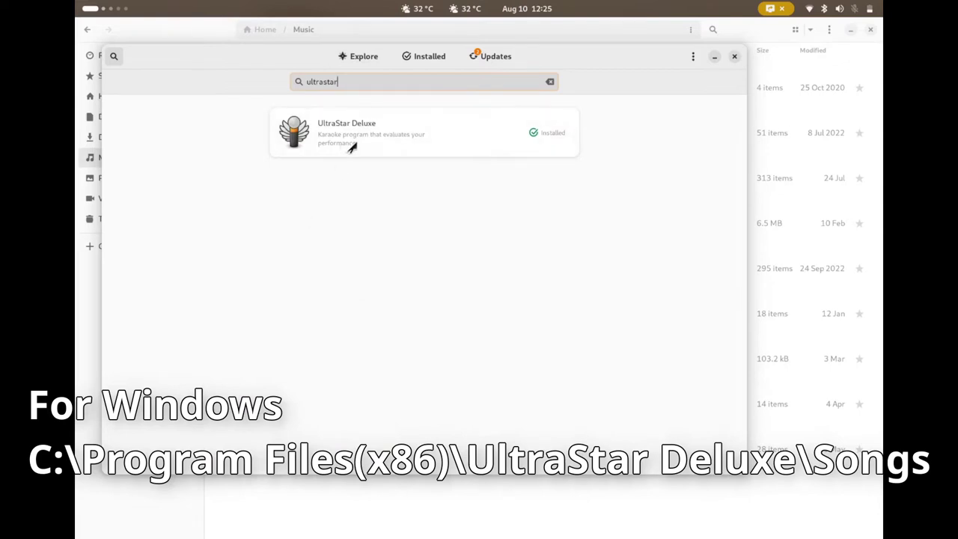
click(359, 142)
- Examine the UltraStar Deluxe description for the folder where the Flatpak release expects its songs
scroll(387, 345, down, 3)
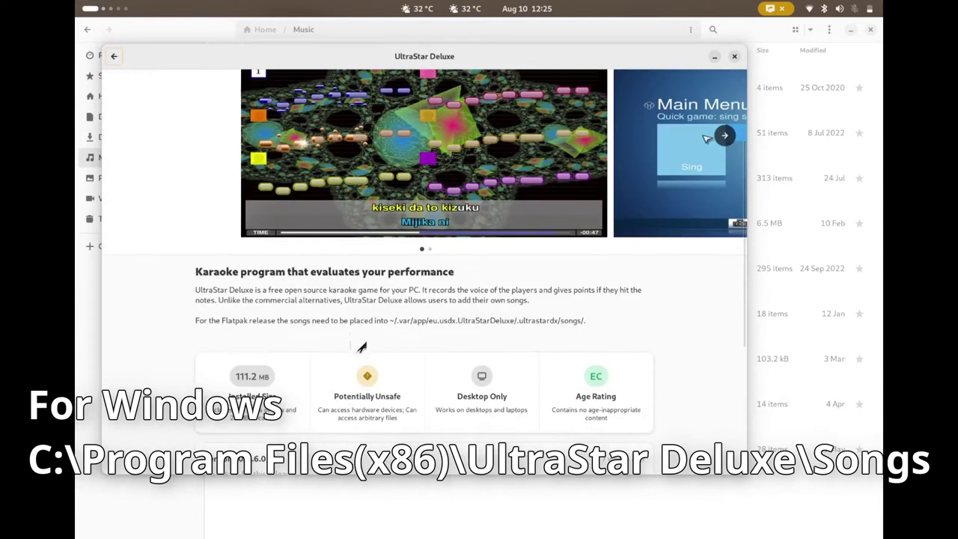
triple_click(204, 320)
click(208, 322)
drag(209, 323, 616, 317)
click(556, 350)
- Return to Files and open the app folder inside the hidden .var folder in Home
key(alt+Tab)
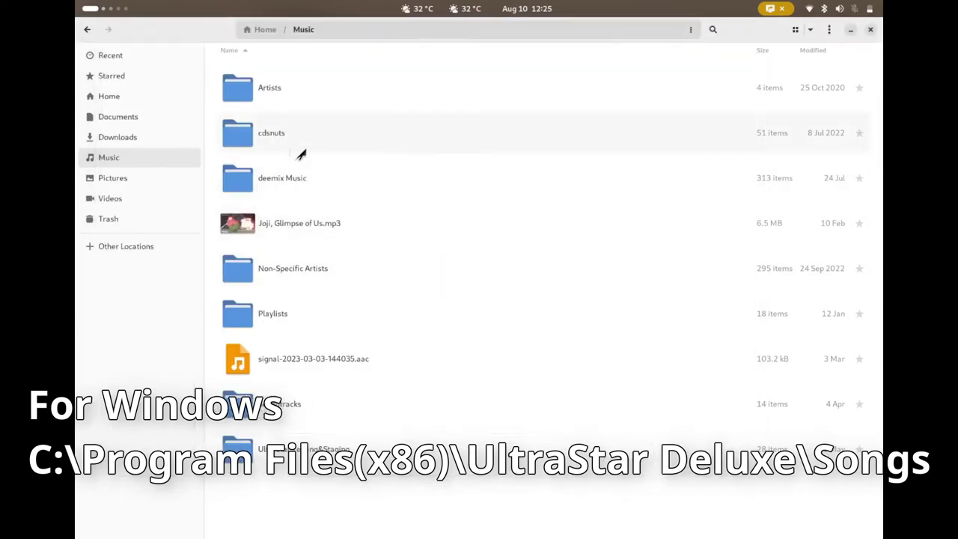
click(120, 99)
scroll(336, 301, up, 10)
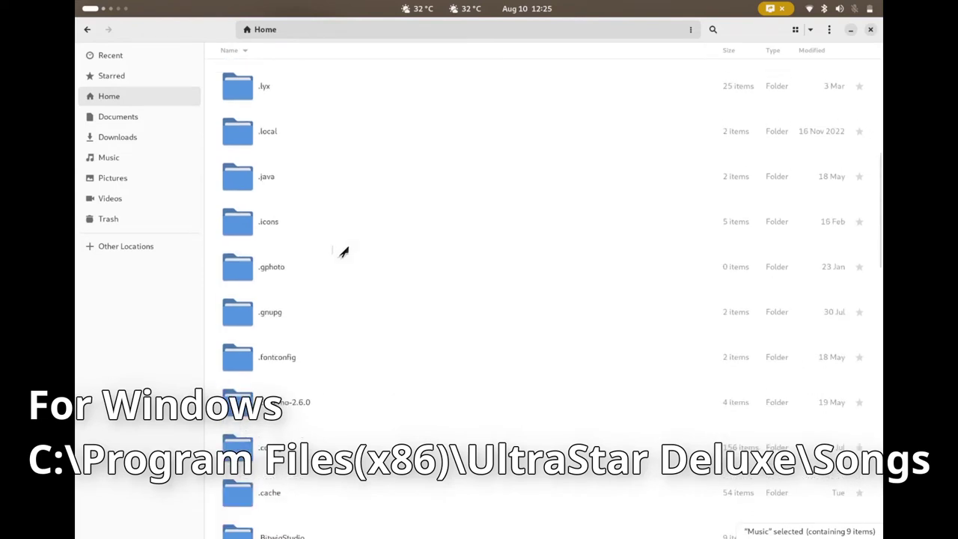
scroll(343, 249, up, 5)
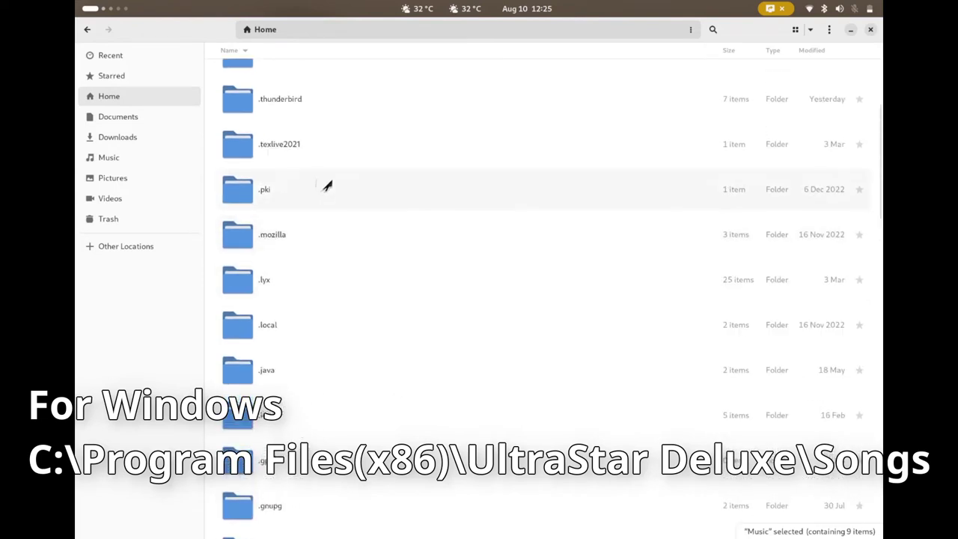
scroll(324, 193, up, 2)
double_click(314, 193)
double_click(278, 86)
- Open the songs folder within eu.usdx.UltraStarDeluxe/.ultrastardx
scroll(310, 317, down, 10)
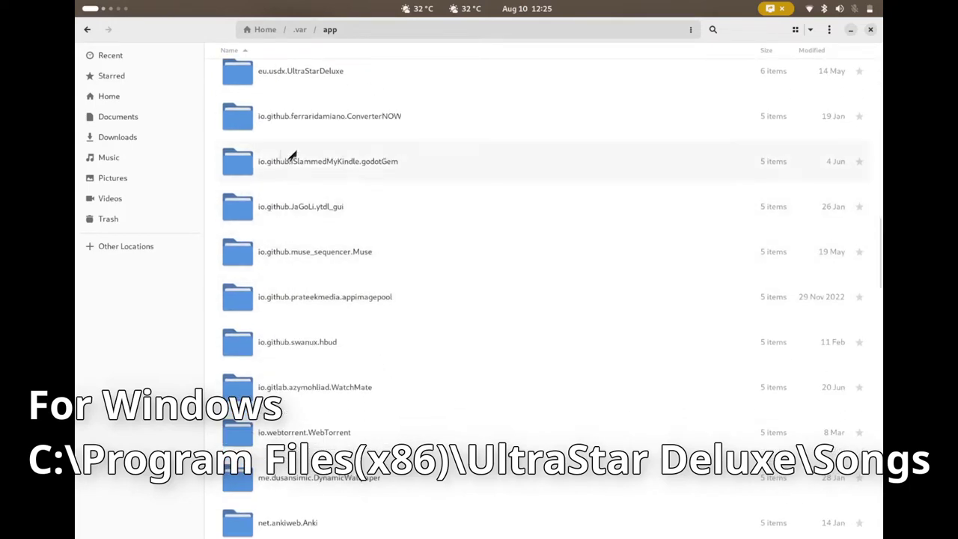
double_click(292, 98)
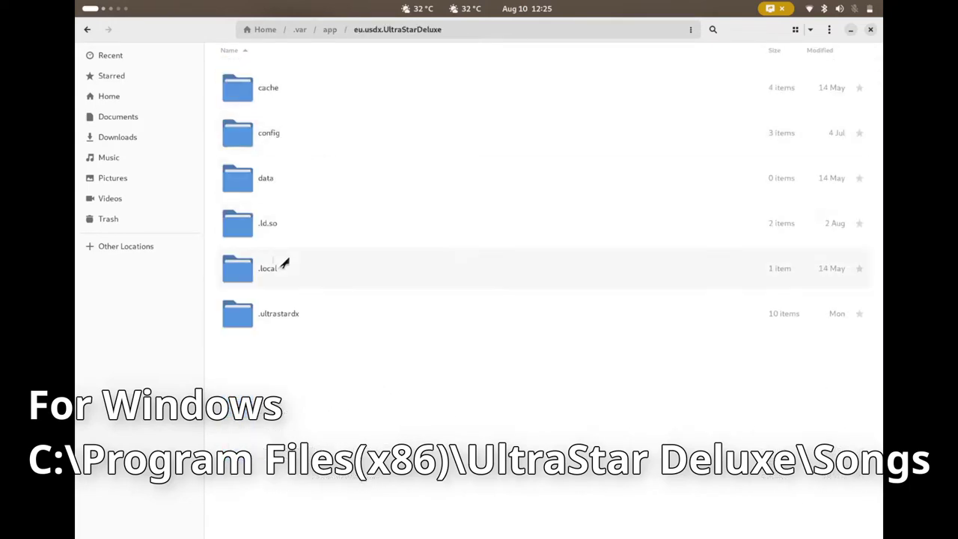
double_click(284, 315)
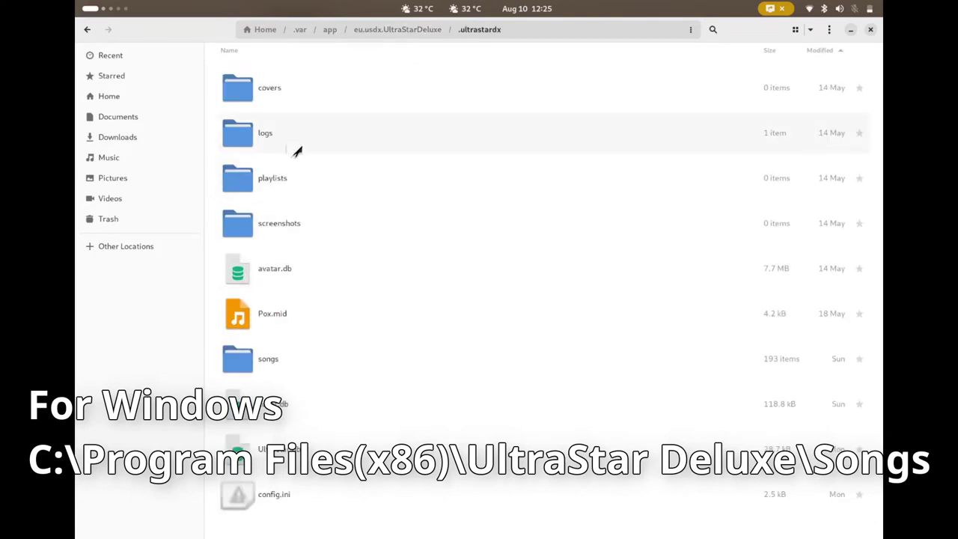
double_click(288, 348)
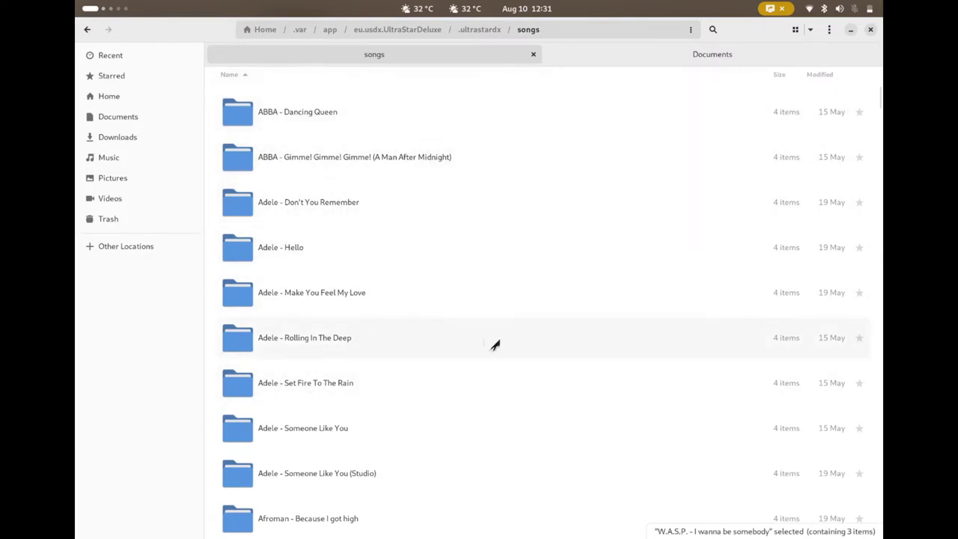
- Create a new folder named "Ween - Ocean Man" in the songs folder
right_click(222, 235)
click(232, 242)
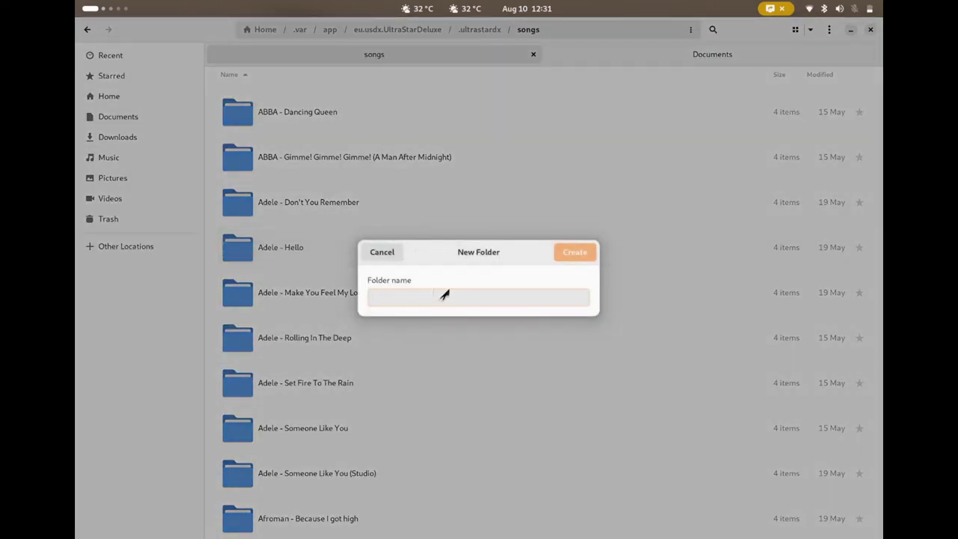
text(Ween - Ocean man)
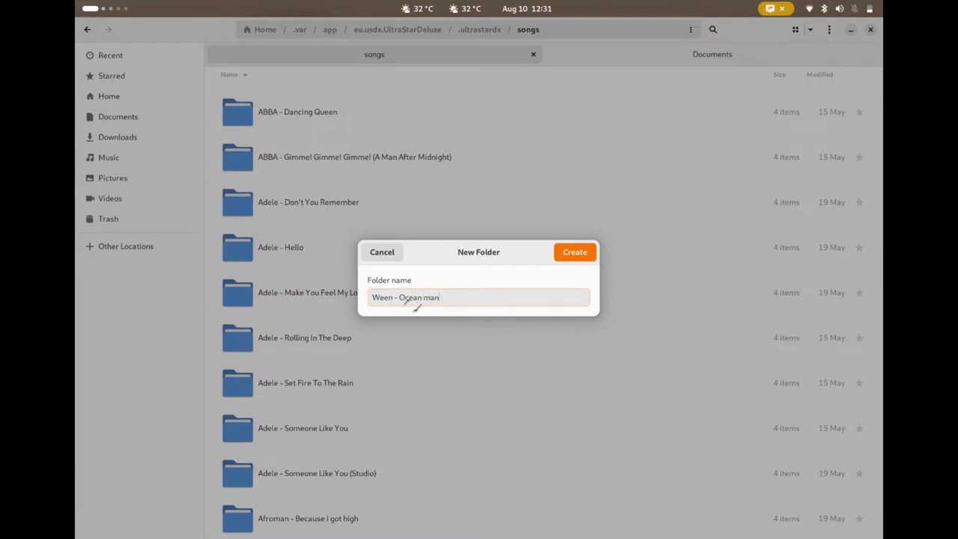
key(Left)
click(575, 253)
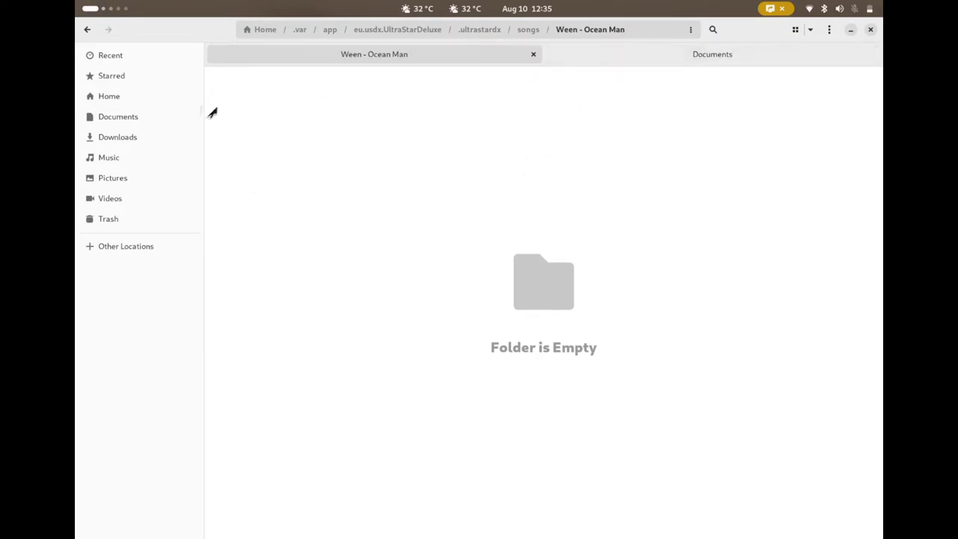
- Copy Ween - Ocean Man.txt from Downloads into the new Ween - Ocean Man song folder
middle_click(136, 141)
drag(729, 60, 524, 61)
scroll(402, 274, down, 3)
scroll(402, 274, down, 10)
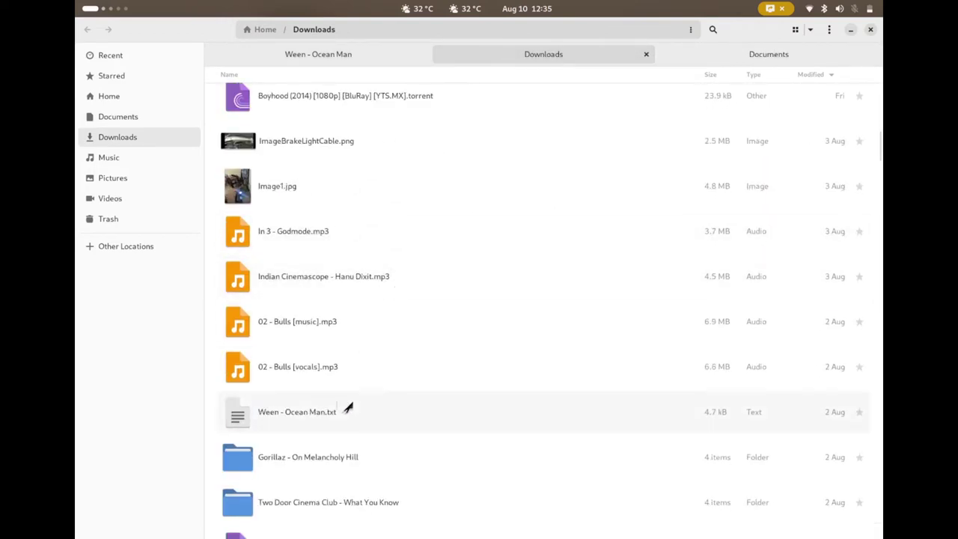
click(348, 408)
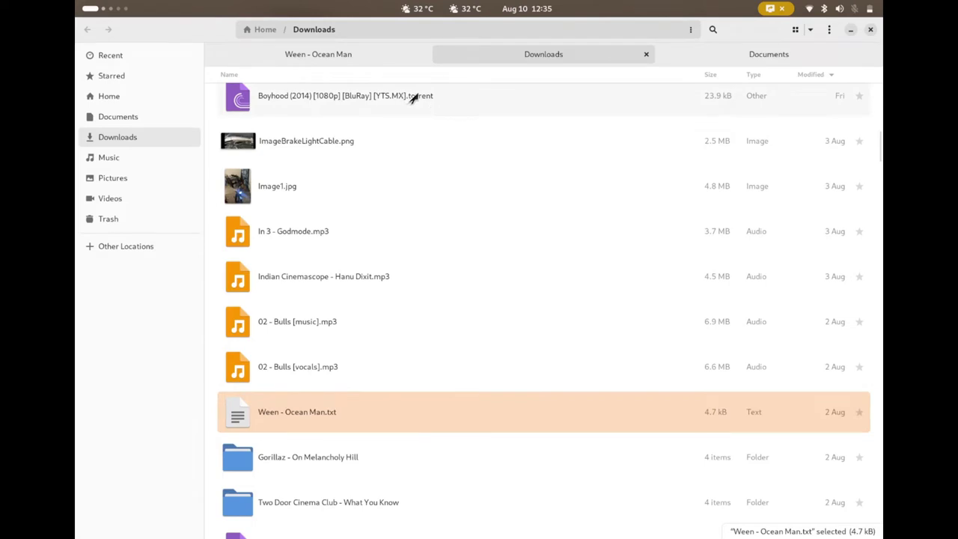
click(377, 63)
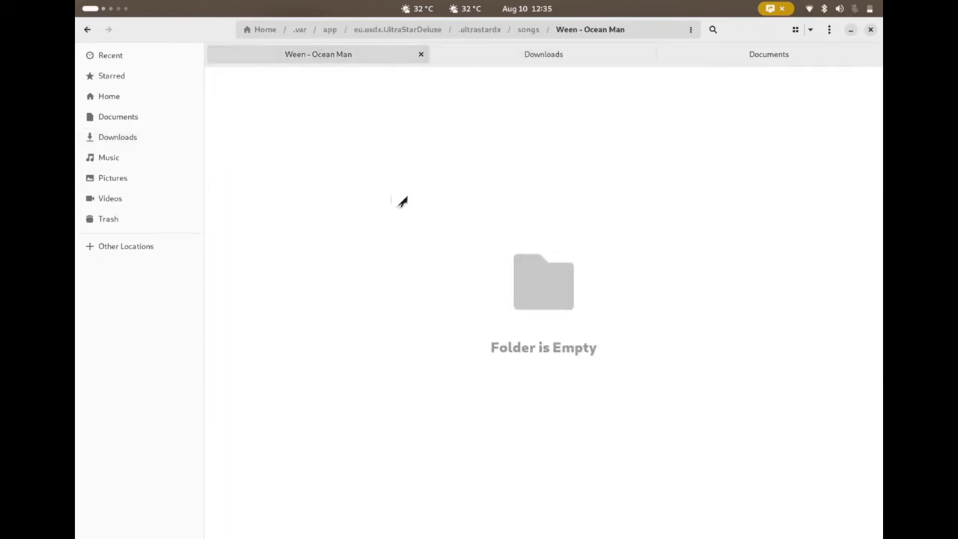
key(ctrl+v)
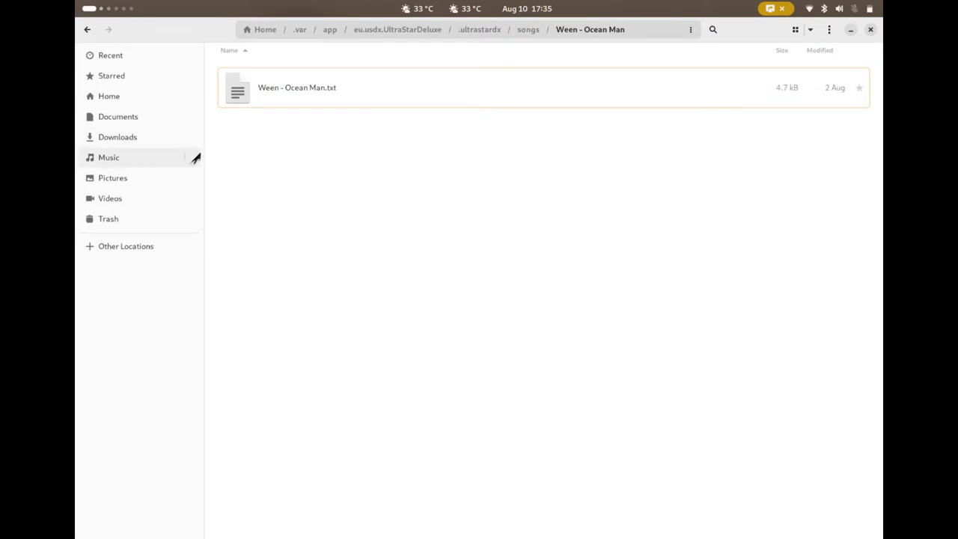
- Open the album folder Ween - 1997 - The Mollusk inside Music/Artists/V-Z/Ween, keeping the song folder open separately
middle_click(194, 158)
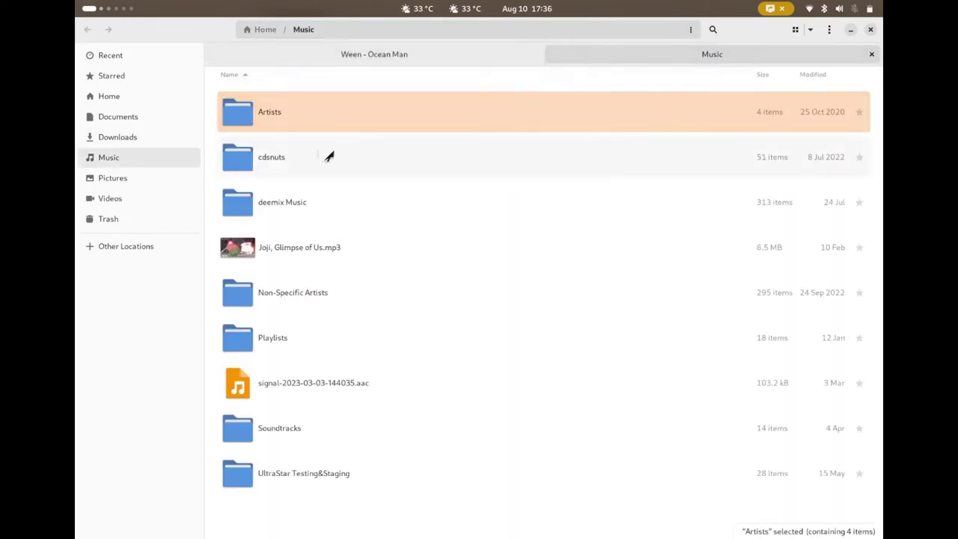
double_click(301, 124)
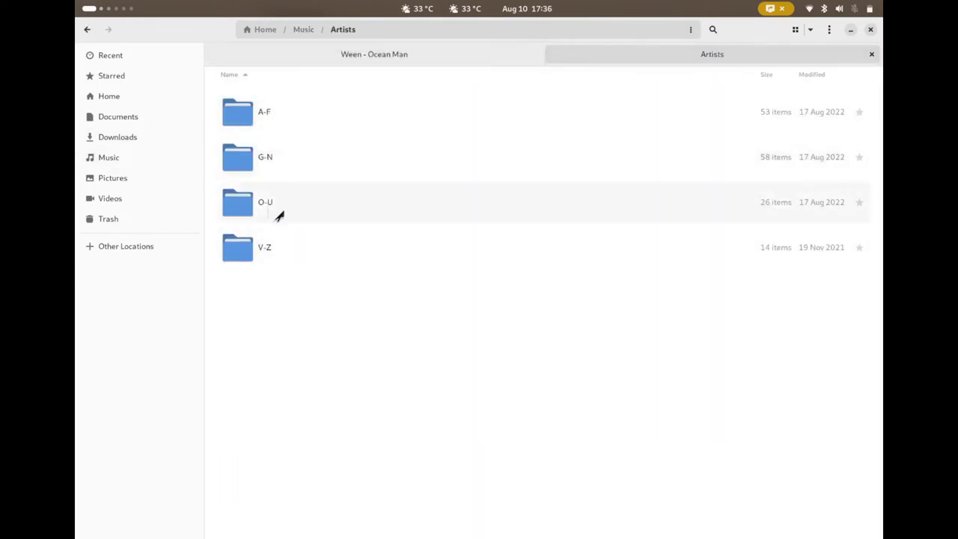
double_click(288, 247)
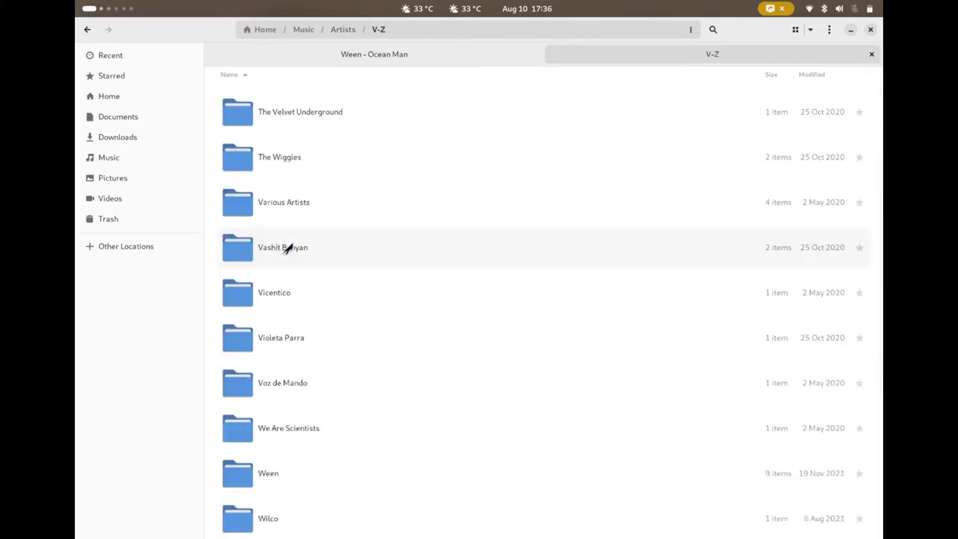
double_click(293, 484)
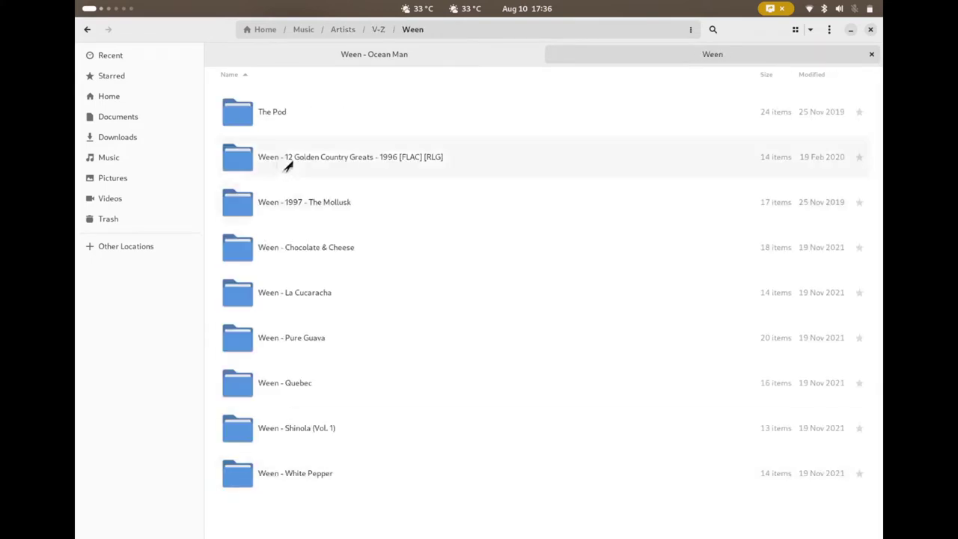
double_click(313, 219)
- Copy 13 - Ocean Man.flac and cover.jpg from the album folder into the Ween - Ocean Man song folder
scroll(327, 306, down, 5)
click(314, 386)
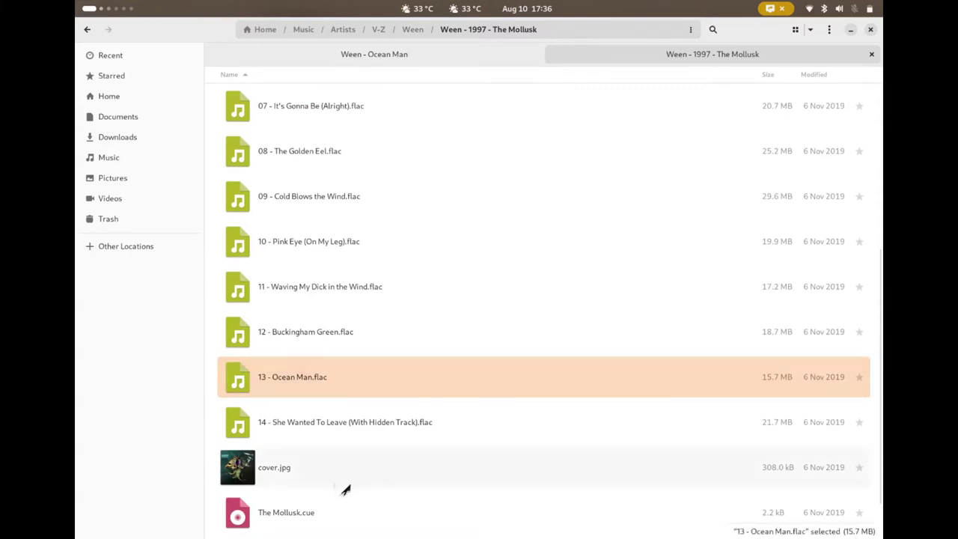
ctrl+click(304, 457)
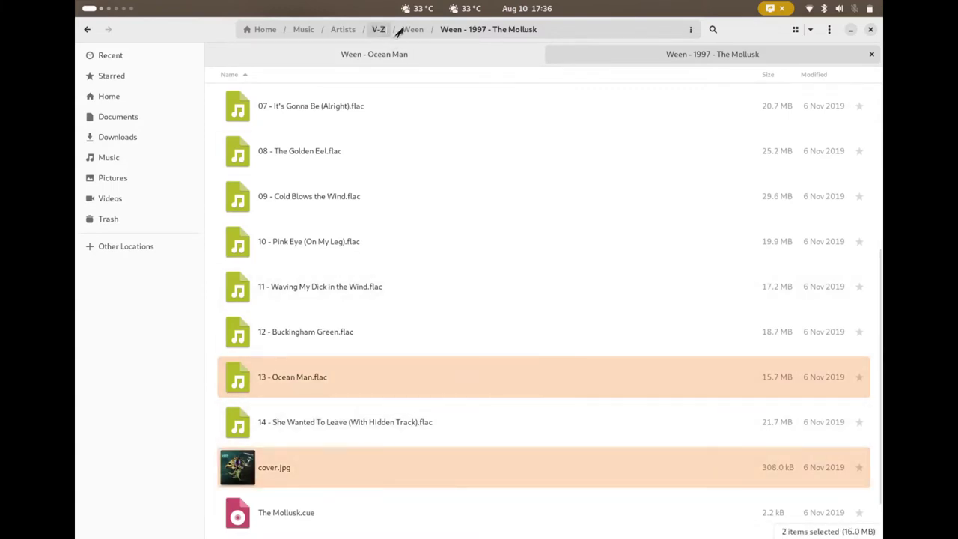
click(391, 55)
key(ctrl+v)
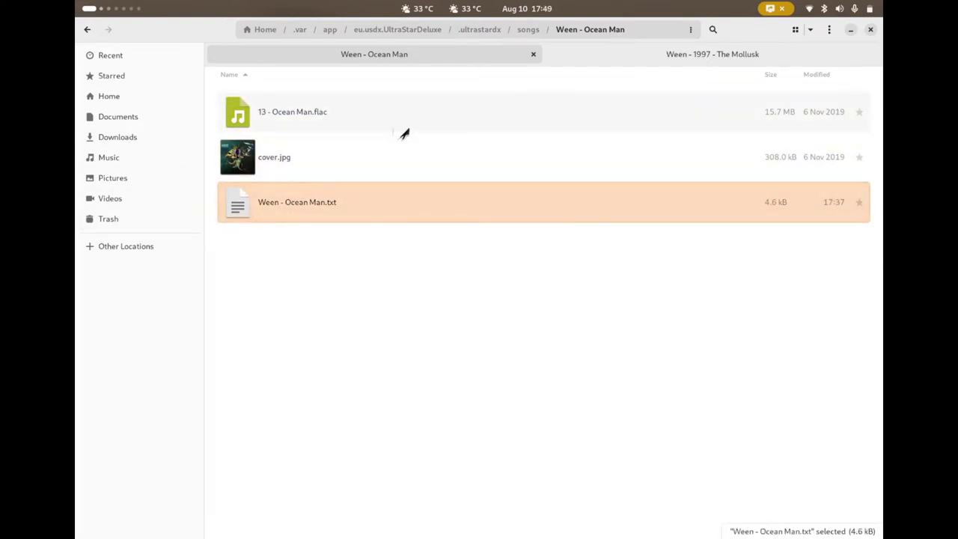
- Open Ween - Ocean Man.txt in the text editor and move its window clear of the song folder's file names
double_click(323, 205)
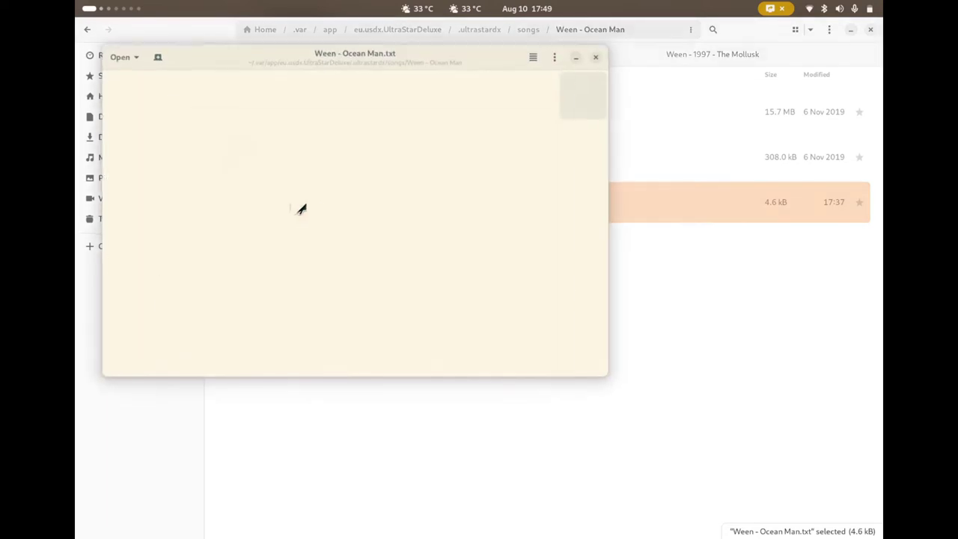
key(super)
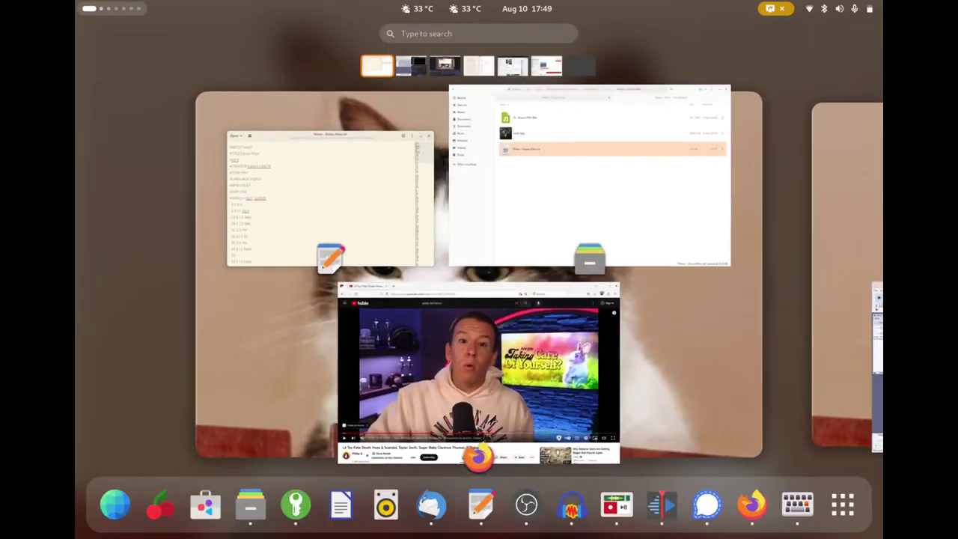
click(338, 255)
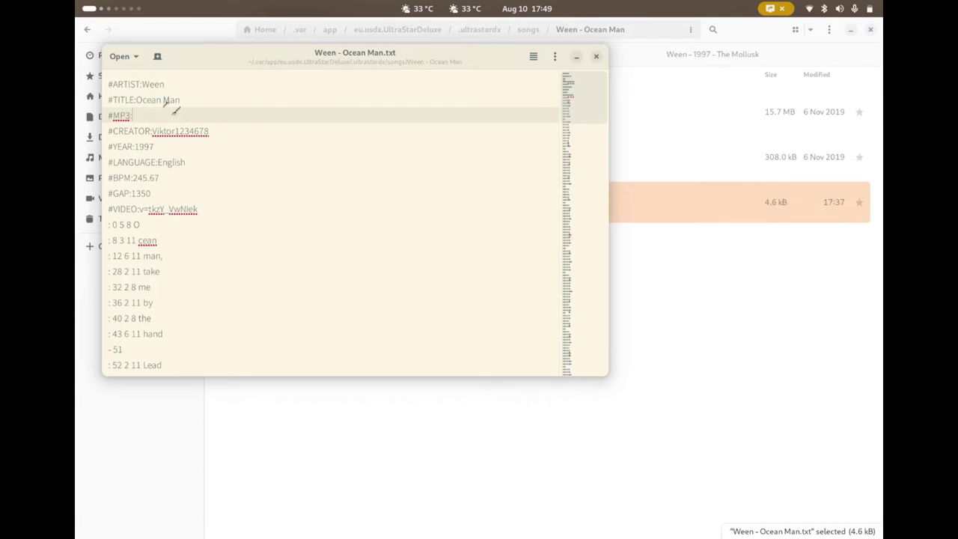
drag(228, 65, 471, 187)
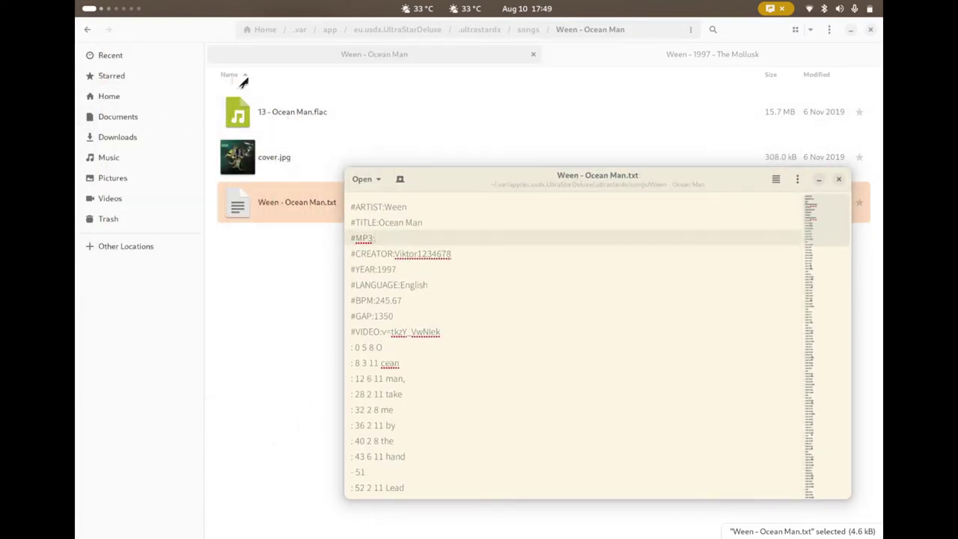
- Copy the audio file's name, enter 13 - Ocean Man.flac as the #MP3 value in the TXT, and save
click(278, 120)
right_click(278, 122)
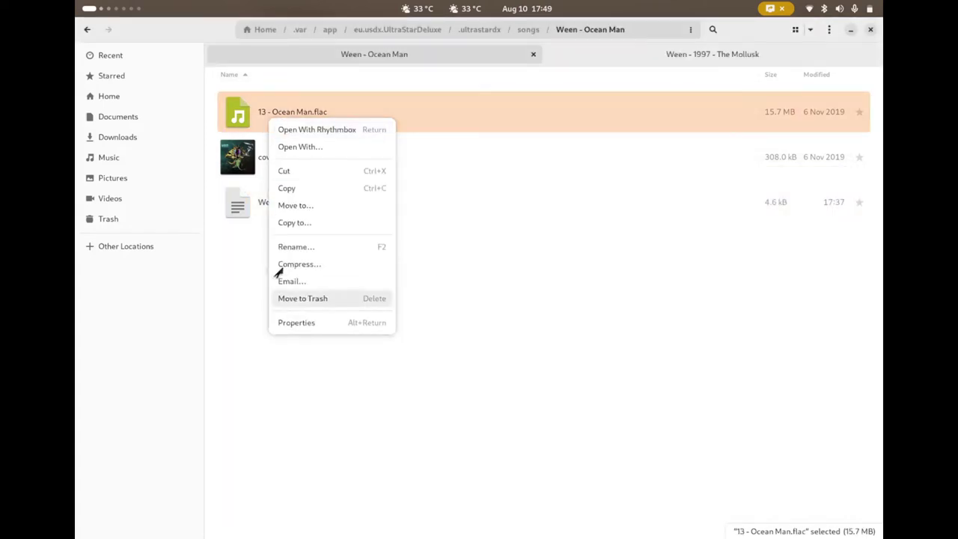
click(340, 248)
click(408, 341)
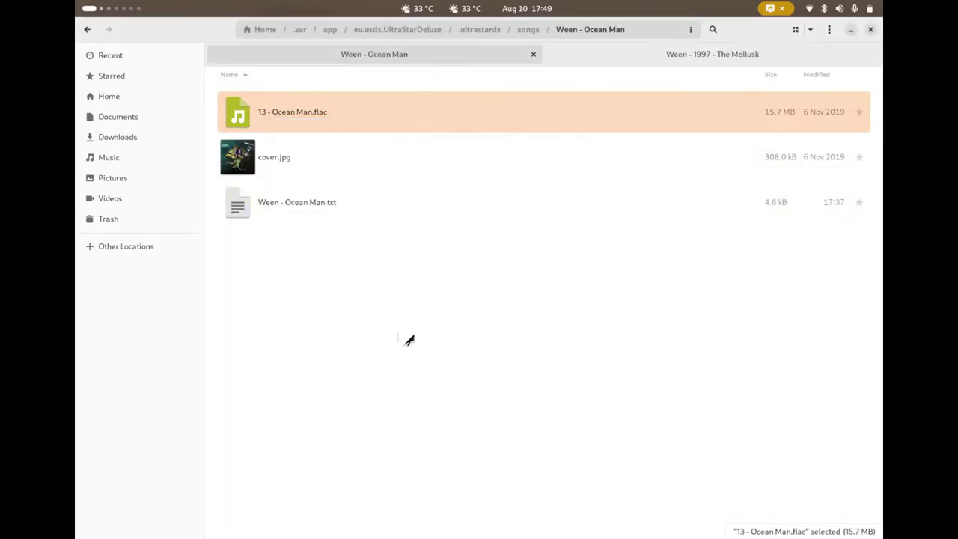
key(alt+Tab)
text(13 - Ocean Man.flac)
key(ctrl+s)
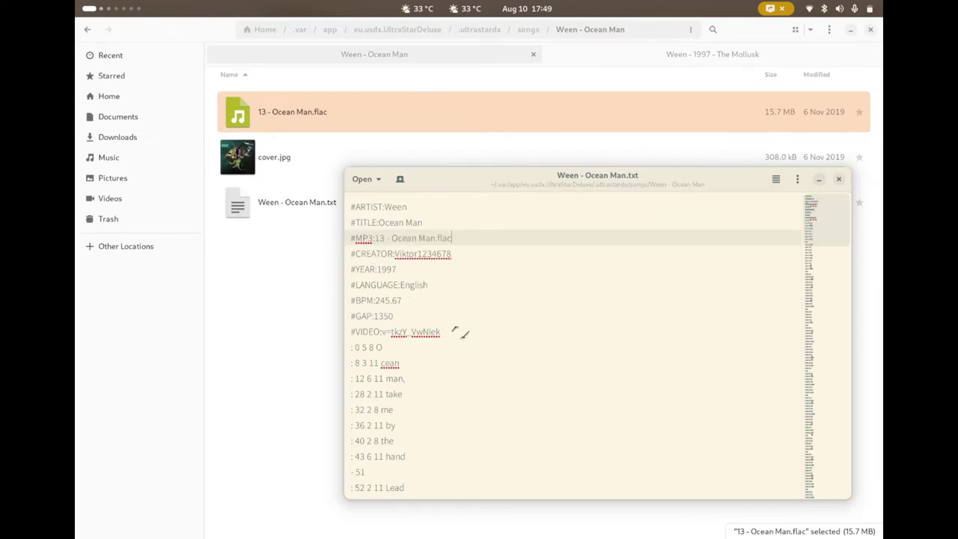
- Add the line #COVER:cover.jpg below the #VIDEO line, then close the TXT and save its changes
click(457, 333)
key(Return)
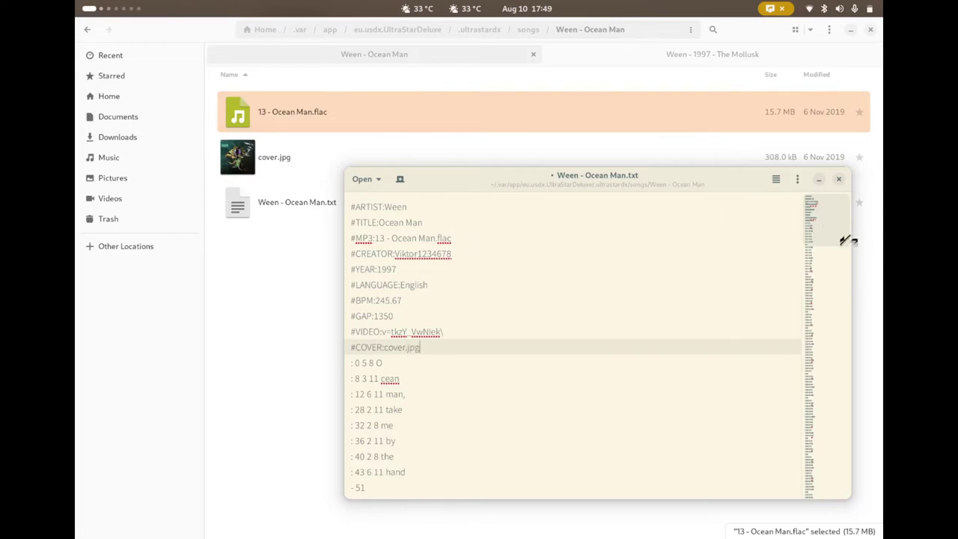
click(839, 179)
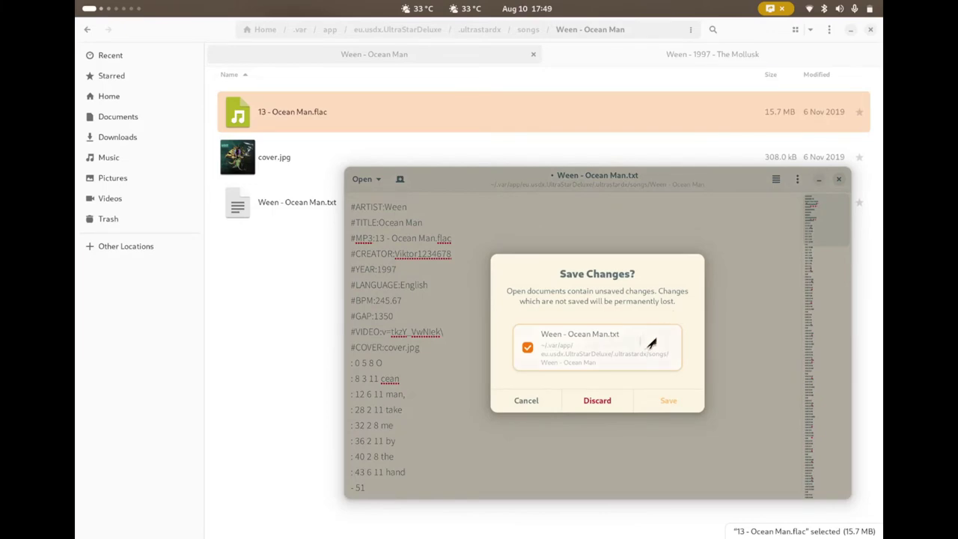
click(667, 402)
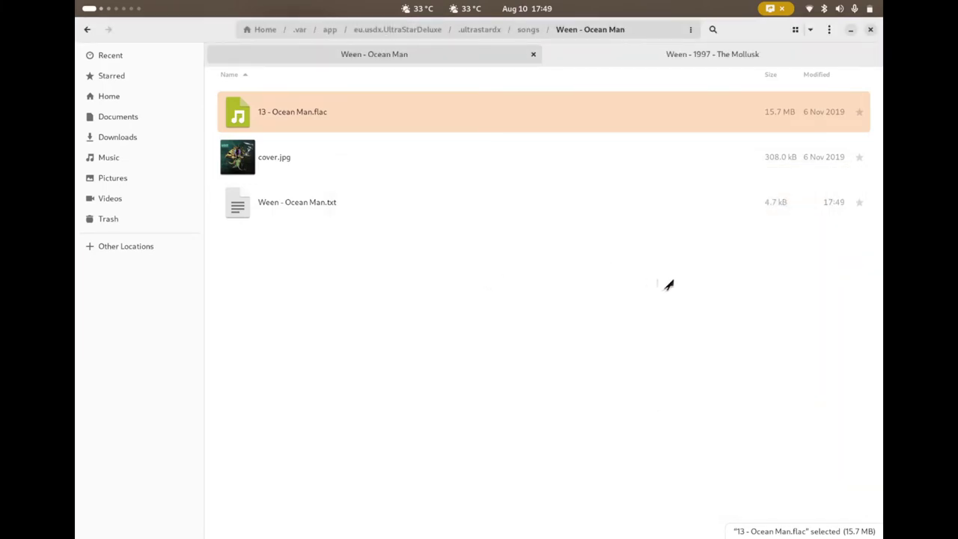
- Launch UltraStar Deluxe, mute the audio and continue through the one-player Sing setup to the song selection
key(super)
text(ultr)
key(Return)
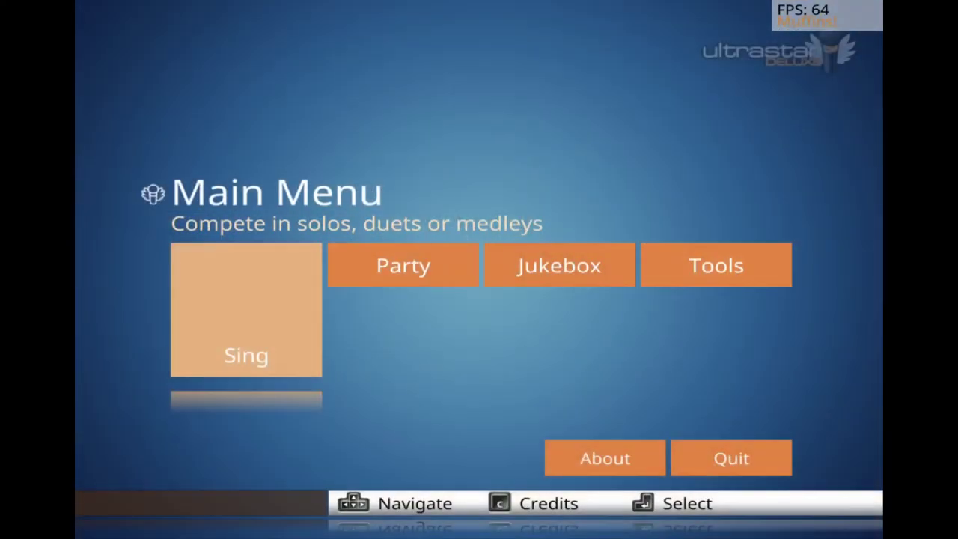
key(Return)
key(XF86AudioMute)
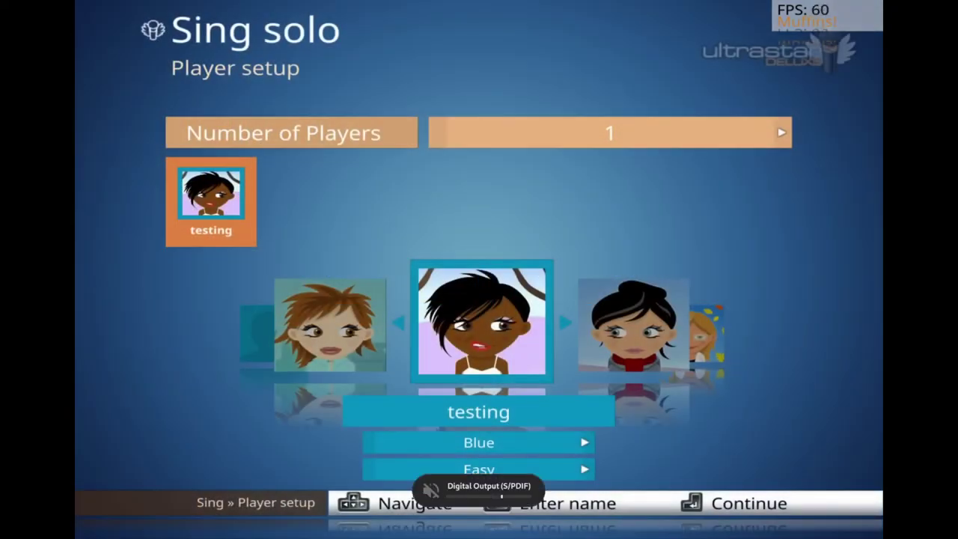
key(Return)
- Search all songs for "ocean" and start singing Ween's Ocean Man
text(j)
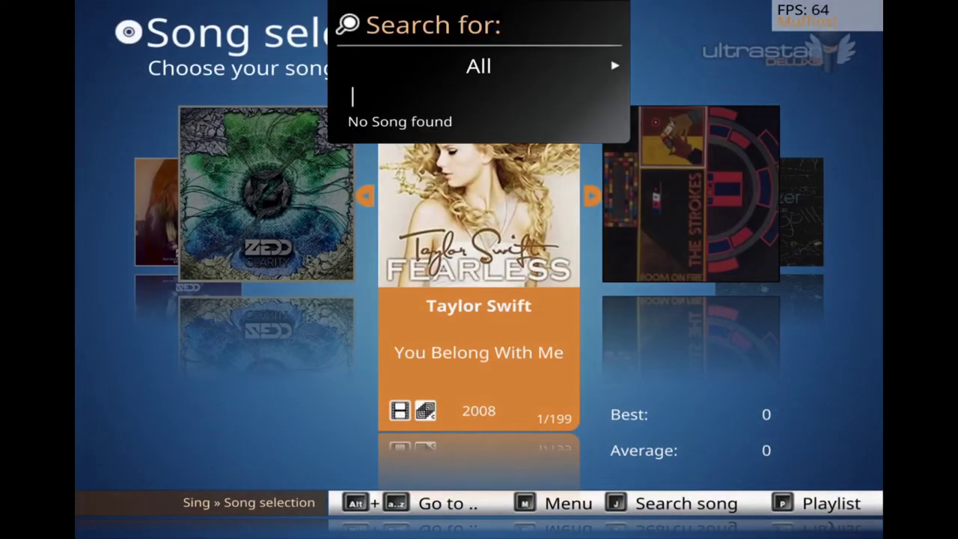
text(ocean)
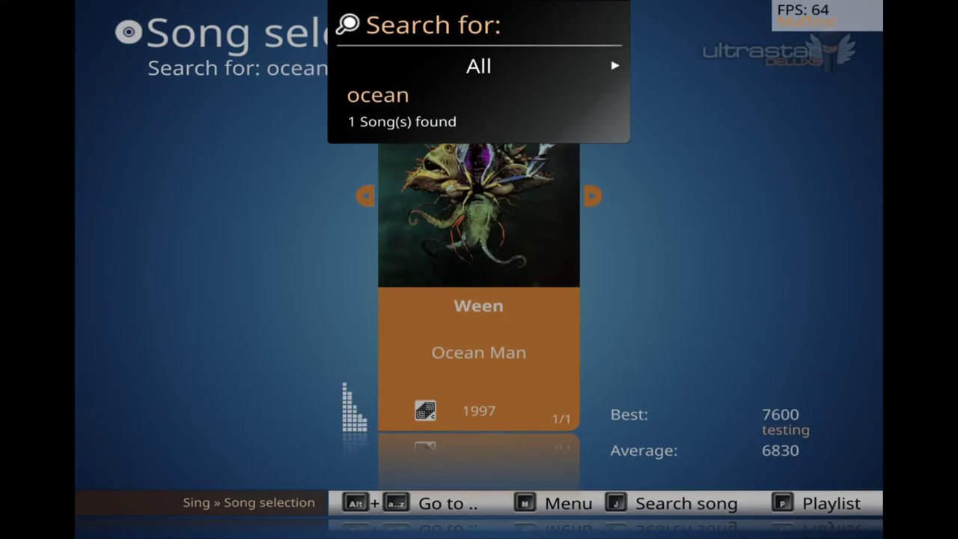
key(Return)
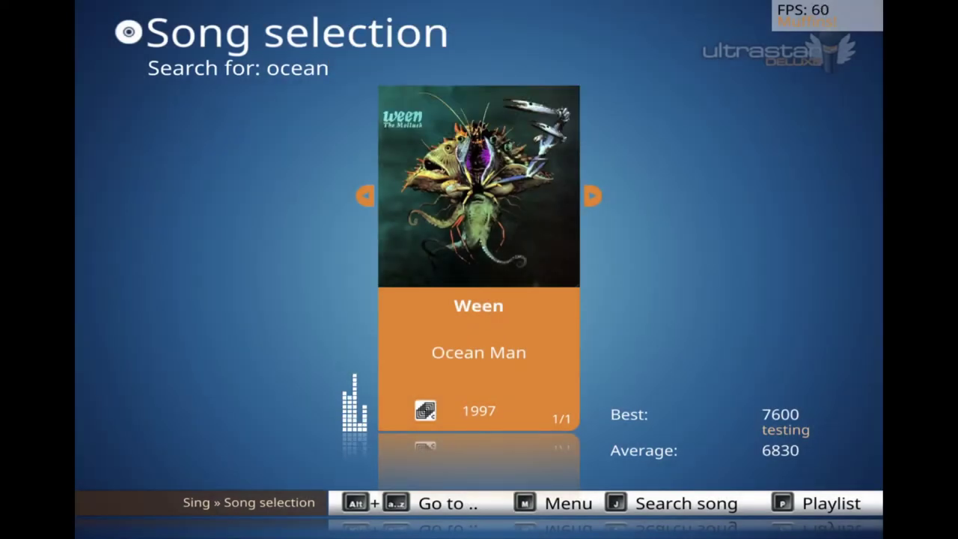
key(Return)
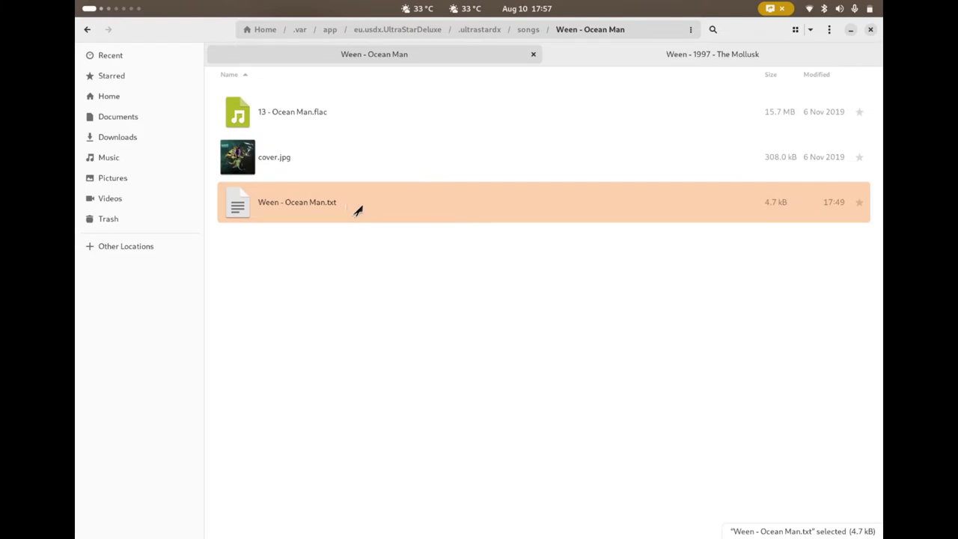
- Copy the #VIDEO value from Ween - Ocean Man.txt and switch to the Web browser
double_click(358, 212)
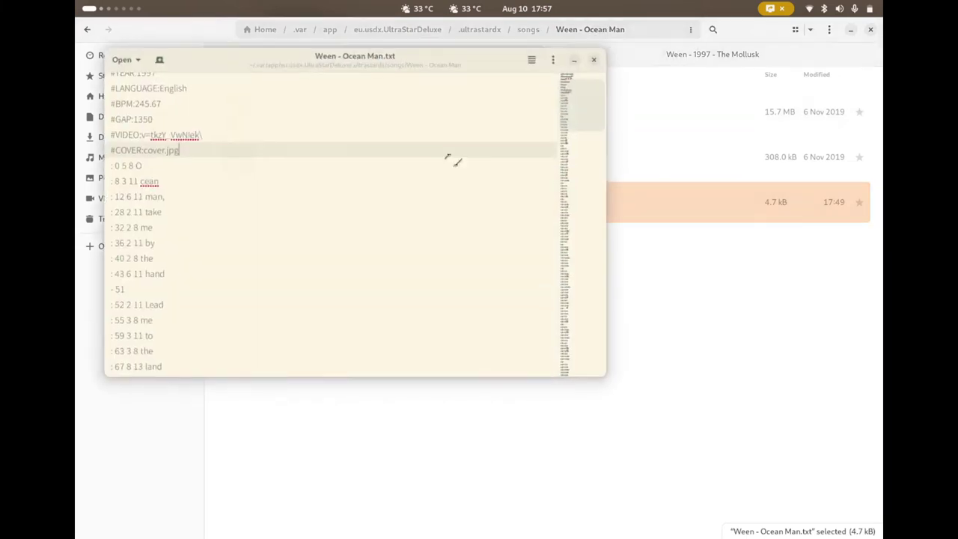
drag(204, 132, 148, 133)
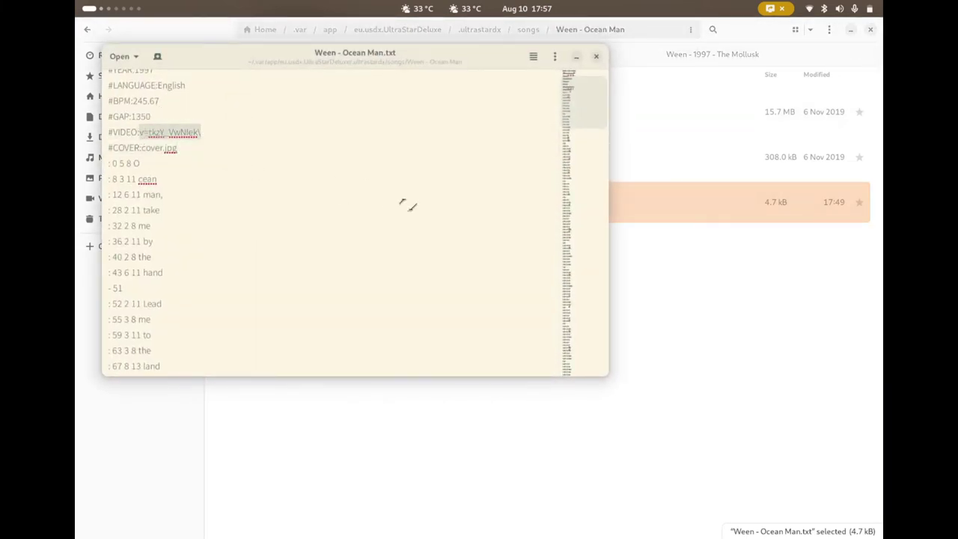
key(super)
text(web)
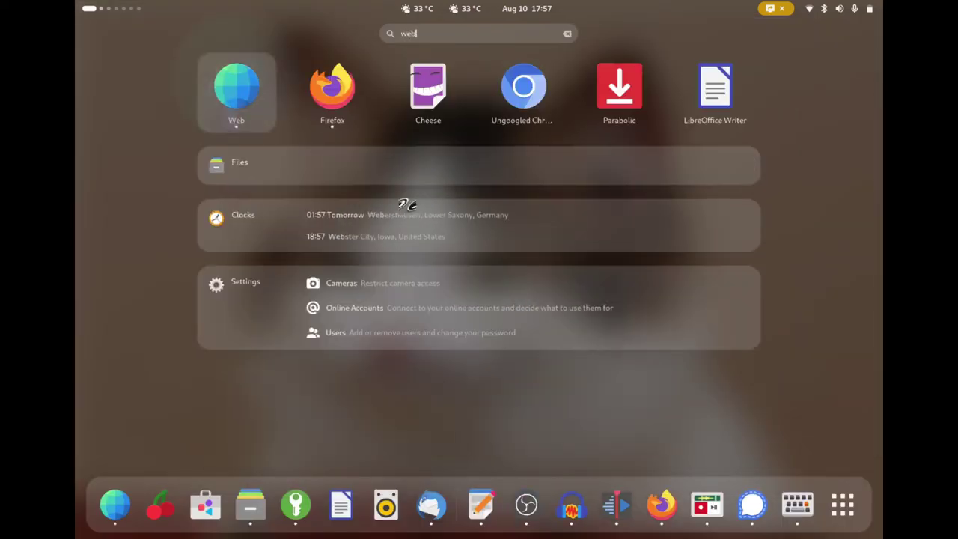
key(super)
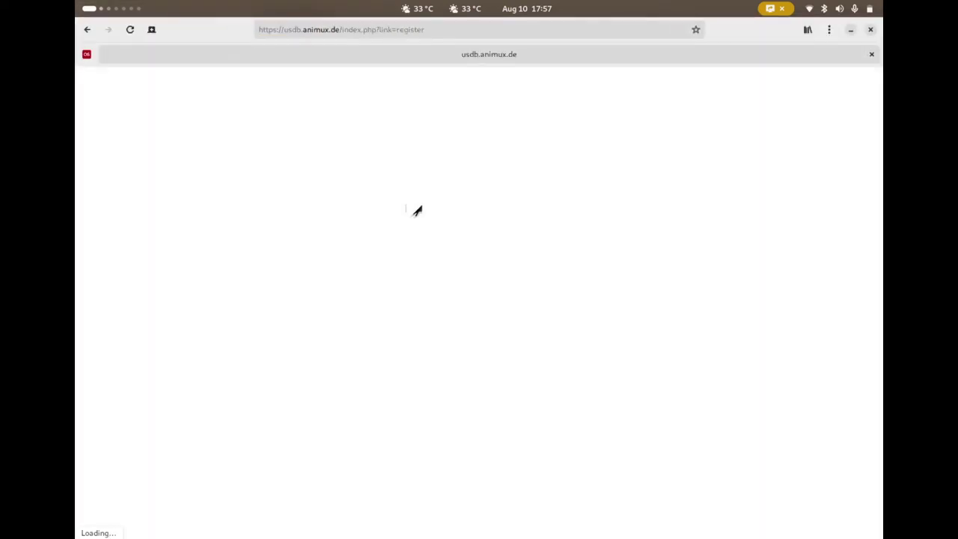
- Go to youtube.com and open any video to get a watch address
key(ctrl+l)
text(youtube.com)
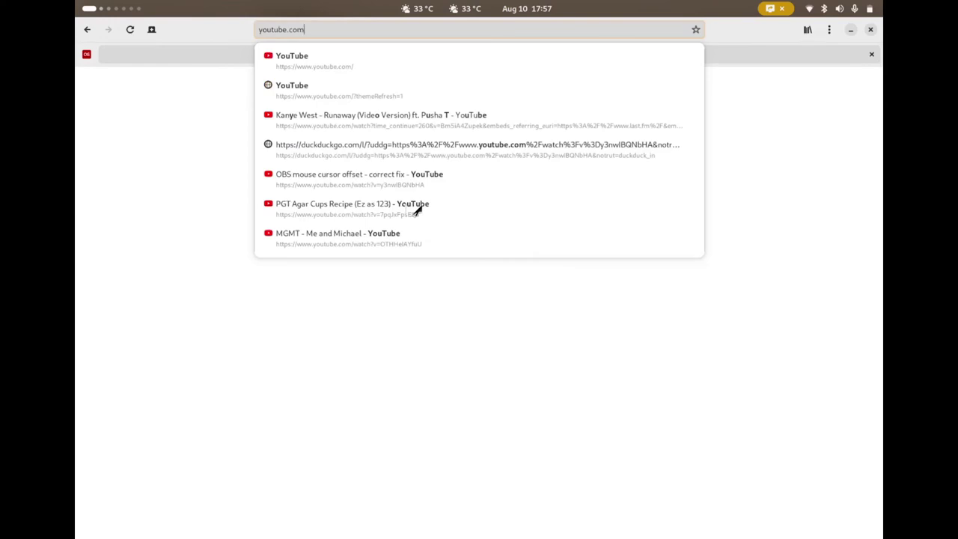
key(Return)
click(515, 231)
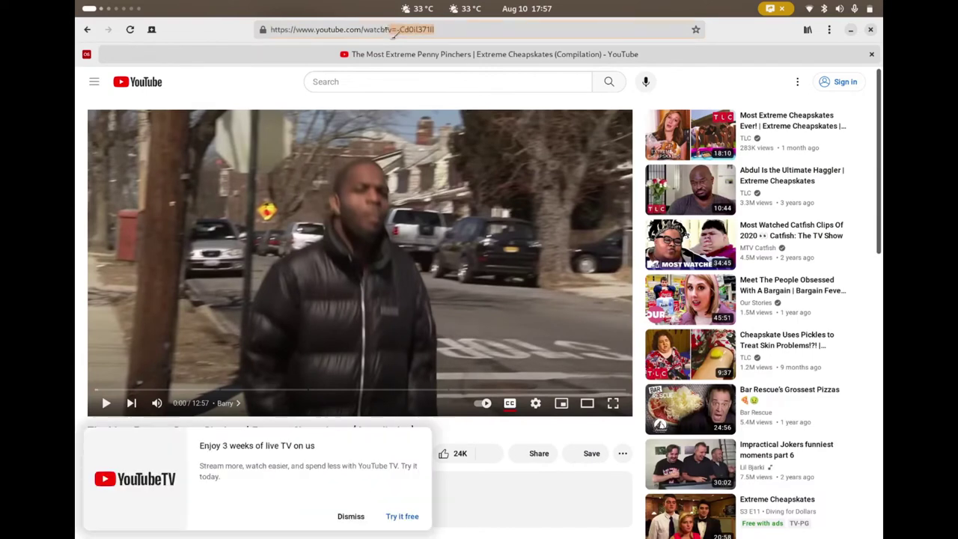
- Replace the video ID in the address with v=tkzY_VwNIek, load the Ocean Man music video and pause it
text(v=tkzY_VwNiek\)
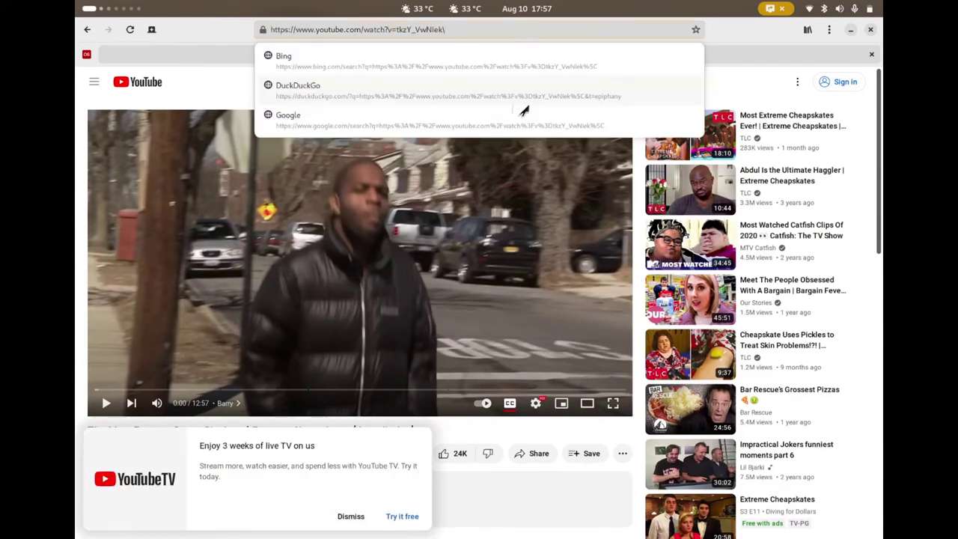
key(Return)
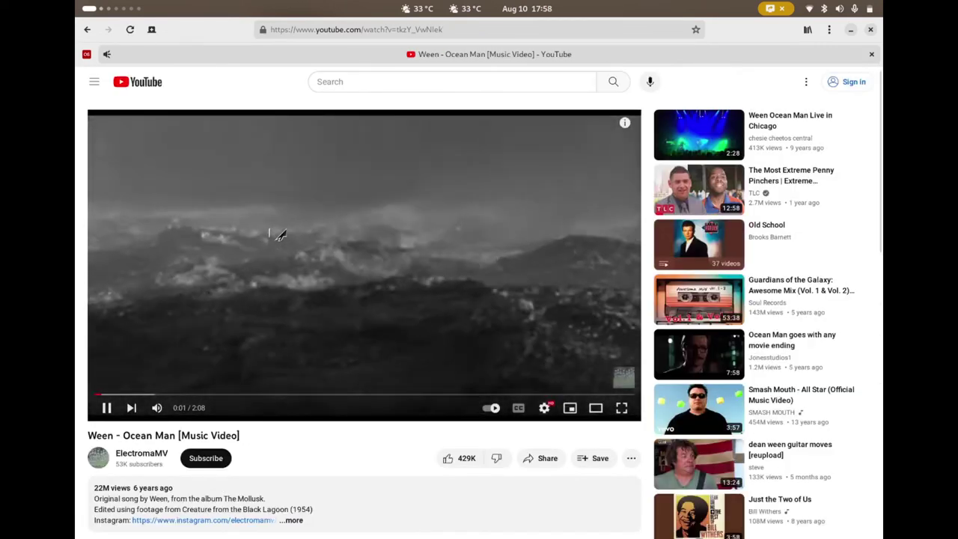
click(280, 233)
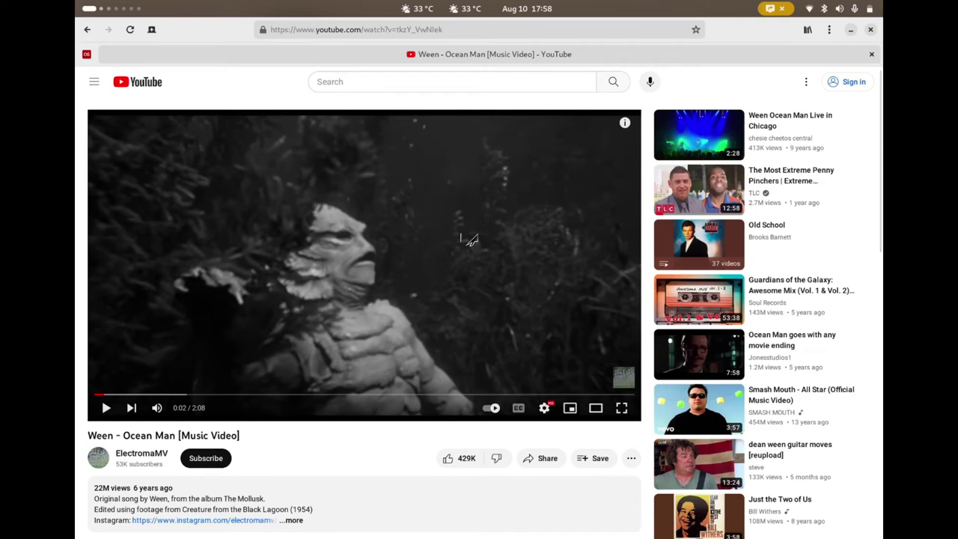